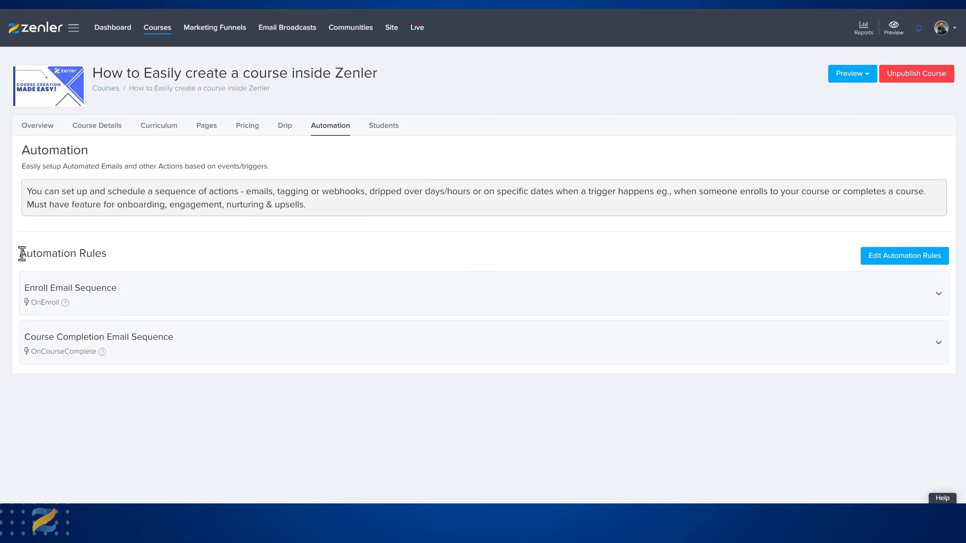
Examine the course's automation rules, starting with the Enroll Email Sequence rule
{"action": "left_click_drag", "start_coordinate": [22, 254], "coordinate": [151, 254]}
{"action": "left_click", "coordinate": [160, 255]}
{"action": "left_click", "coordinate": [164, 303]}
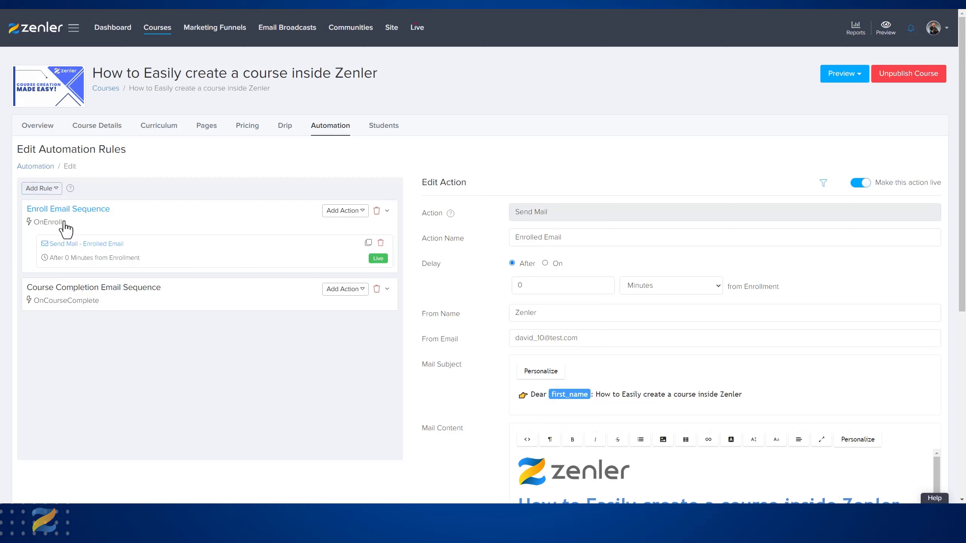
Examine the triggers offered for new rules and the action types offered for the enrollment and course completion rules
{"action": "left_click", "coordinate": [58, 188]}
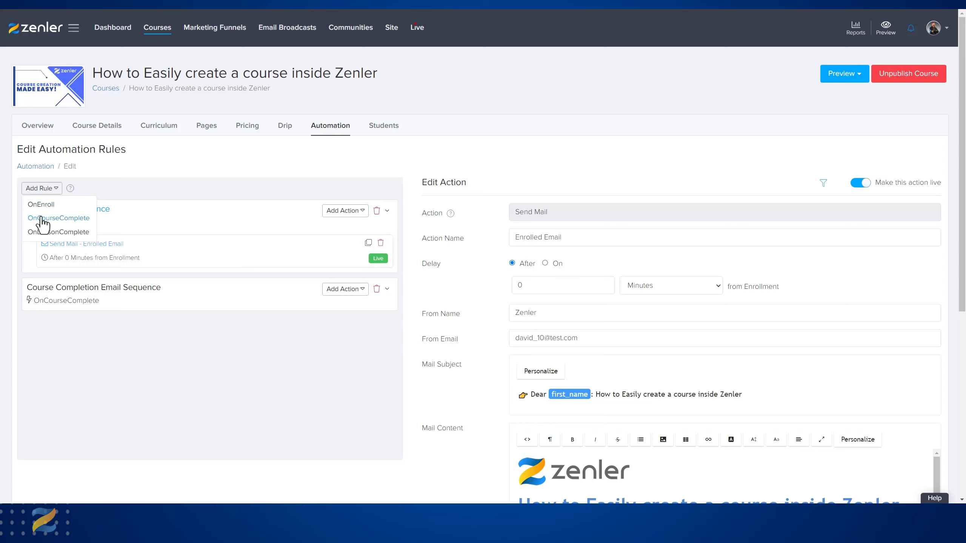
{"action": "left_click", "coordinate": [131, 197]}
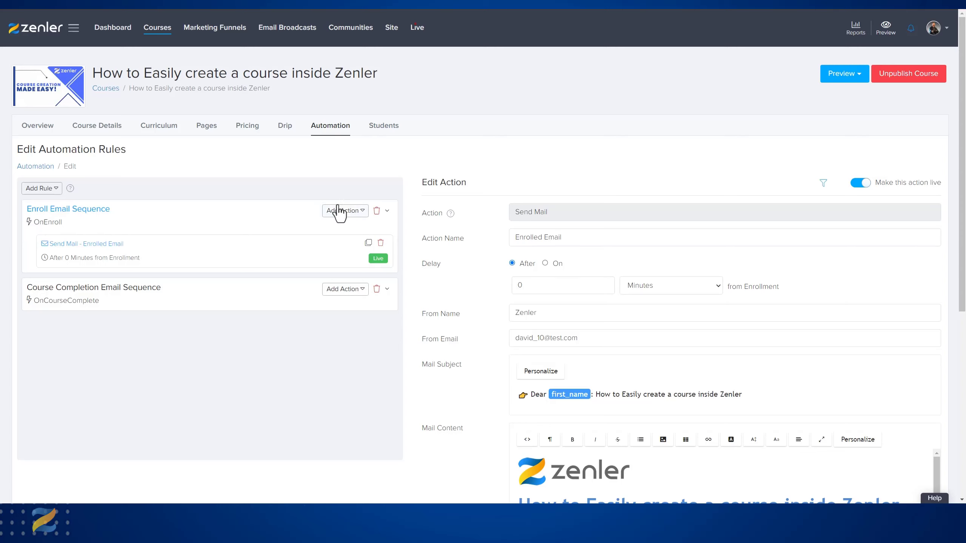
{"action": "left_click", "coordinate": [364, 214]}
{"action": "left_click", "coordinate": [292, 194]}
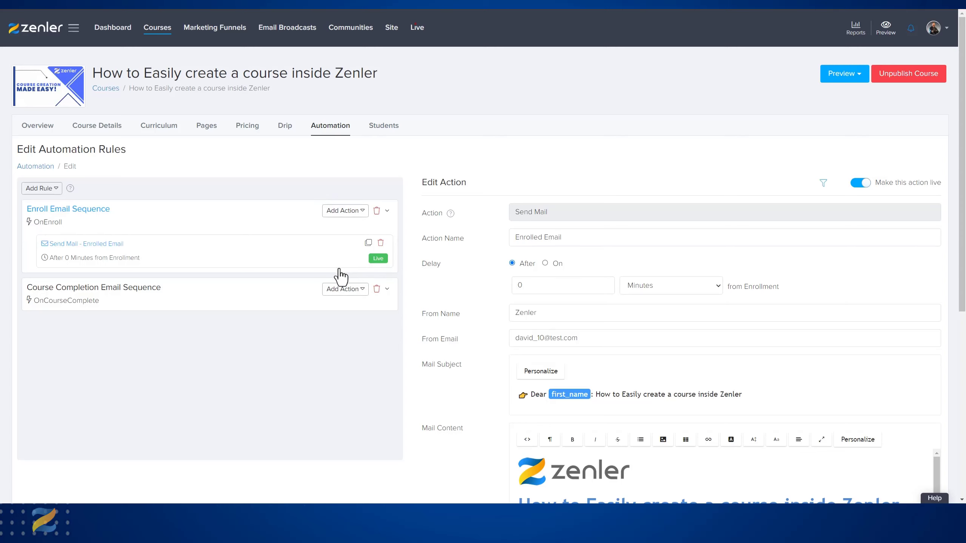
{"action": "left_click", "coordinate": [362, 290]}
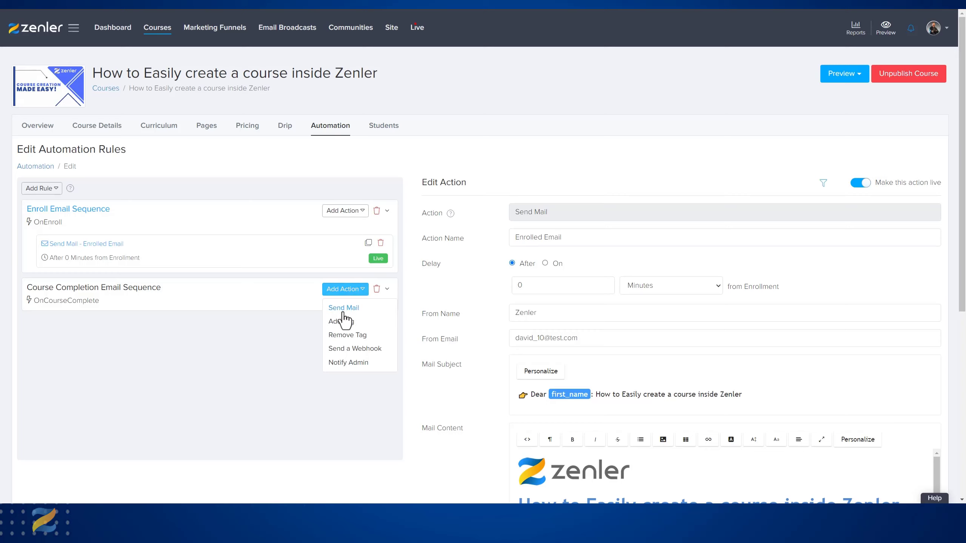
{"action": "left_click", "coordinate": [364, 214]}
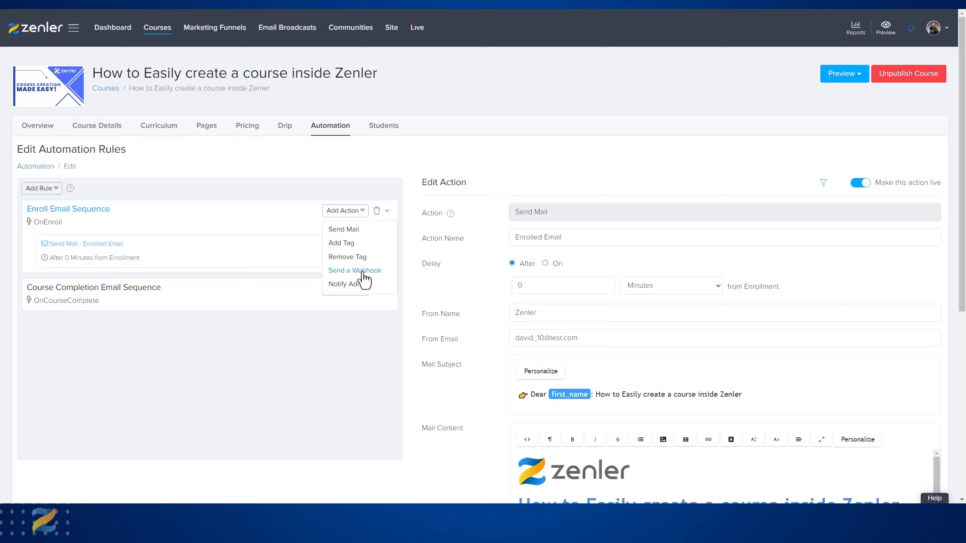
{"action": "left_click", "coordinate": [275, 374]}
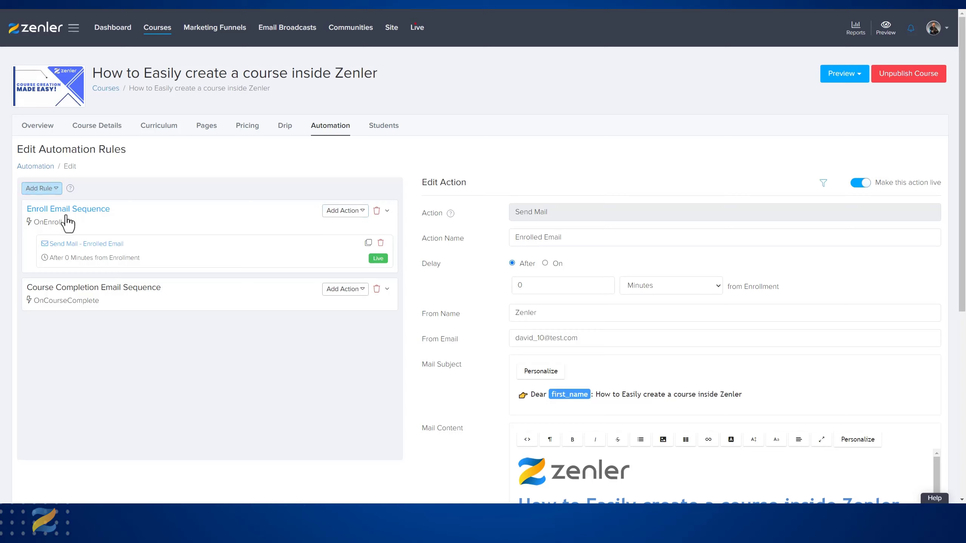
Delete the Course Completion Email Sequence rule and open the Enrolled Email action of the Enroll Email Sequence
{"action": "left_click", "coordinate": [377, 288]}
{"action": "left_click", "coordinate": [509, 321]}
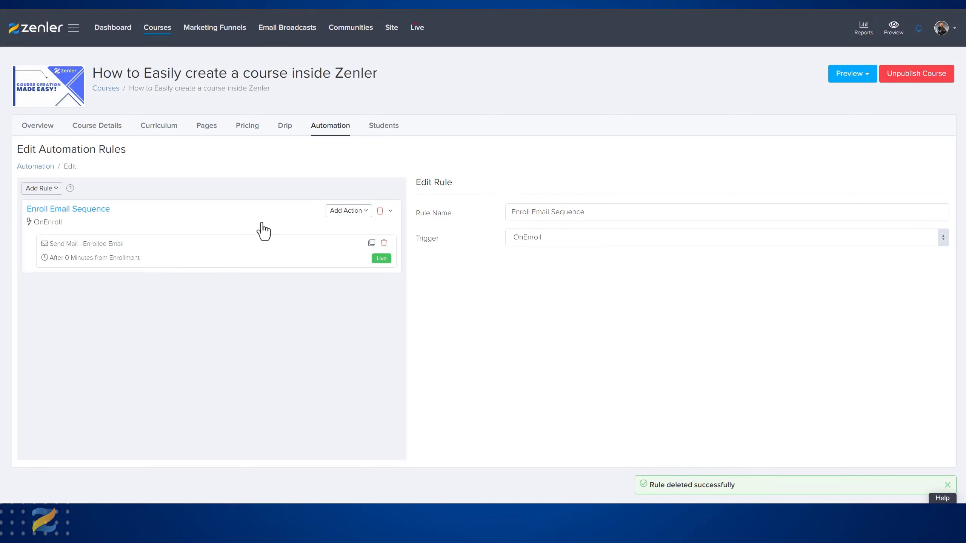
{"action": "left_click", "coordinate": [214, 260]}
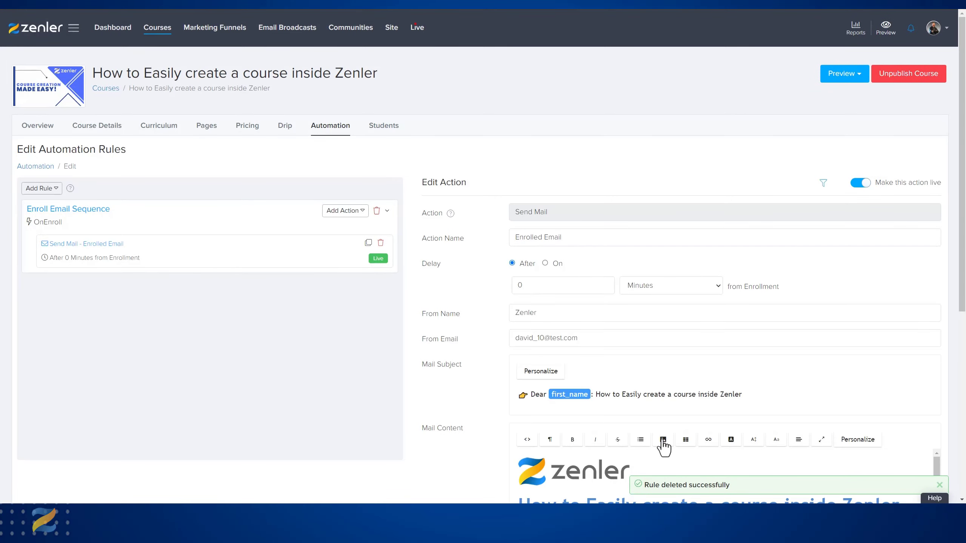
{"action": "scroll", "coordinate": [663, 437], "scroll_direction": "down", "scroll_amount": 2}
{"action": "scroll", "coordinate": [718, 429], "scroll_direction": "up", "scroll_amount": 2}
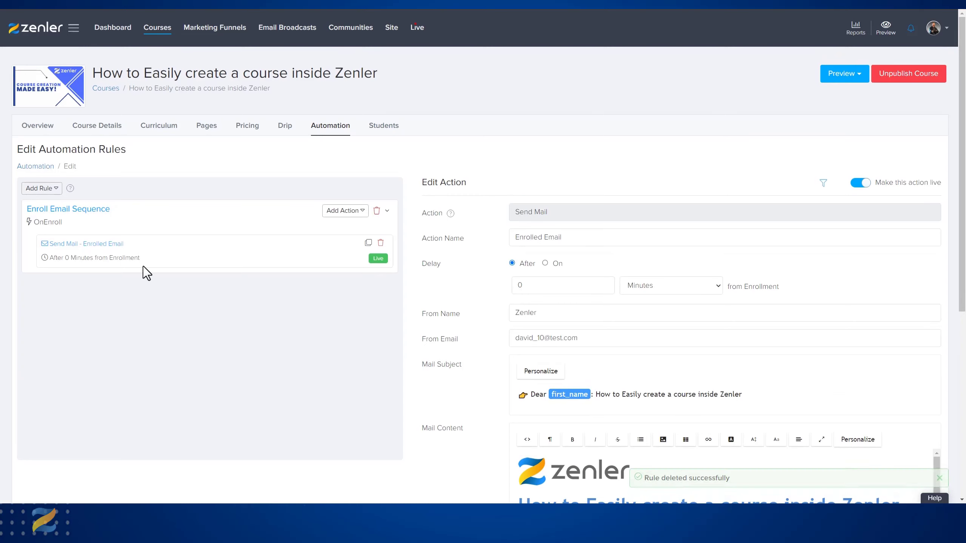
Add a new automation rule with the OnEnroll trigger and check which actions it offers
{"action": "left_click", "coordinate": [50, 189]}
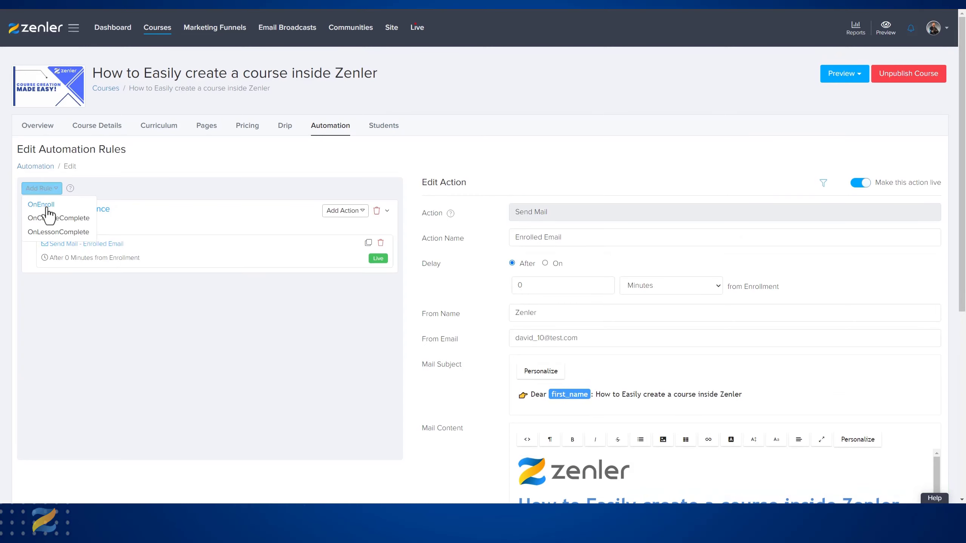
{"action": "left_click", "coordinate": [47, 207]}
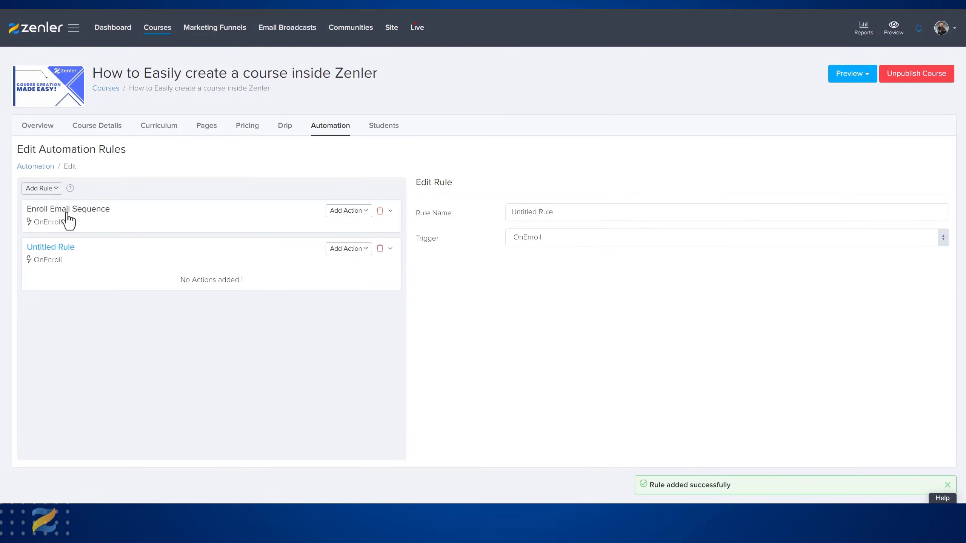
{"action": "left_click", "coordinate": [72, 270]}
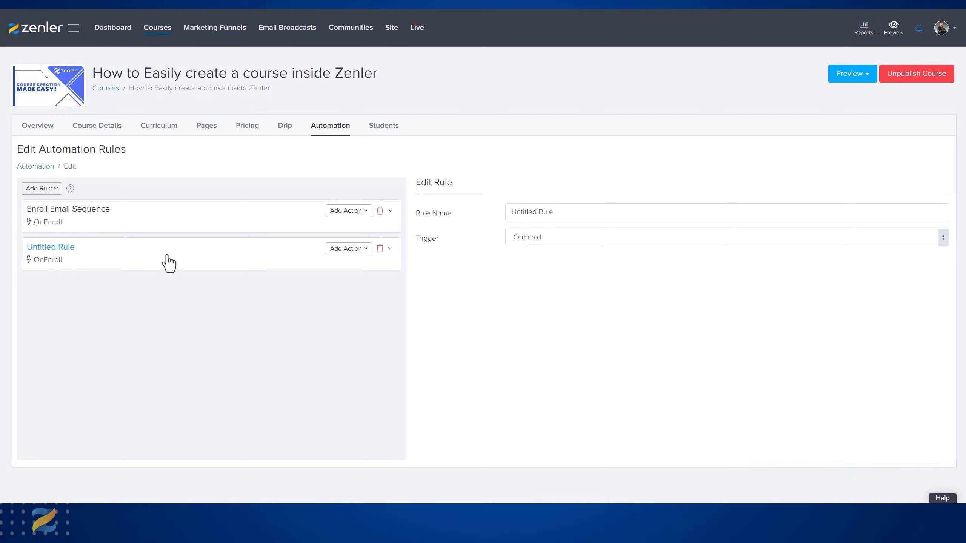
{"action": "left_click", "coordinate": [367, 251]}
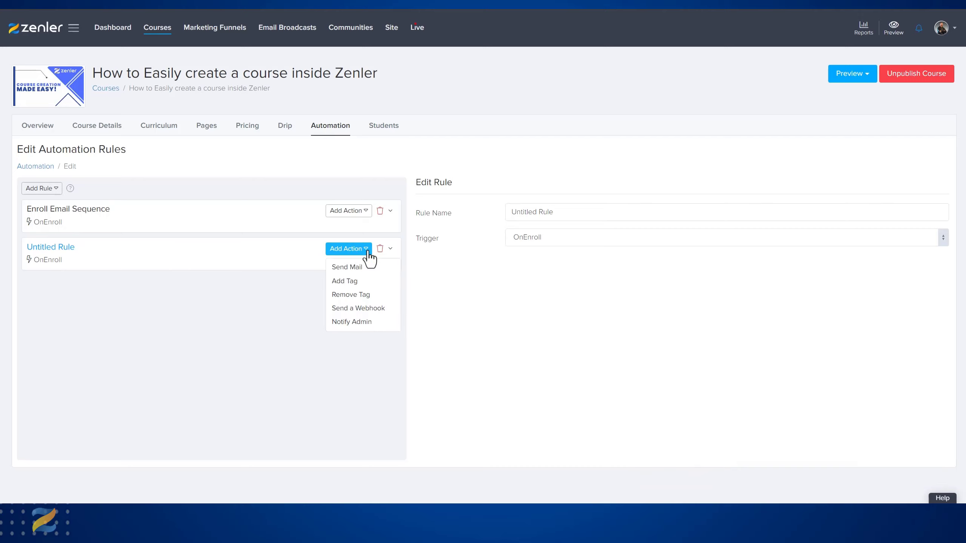
{"action": "left_click", "coordinate": [63, 248]}
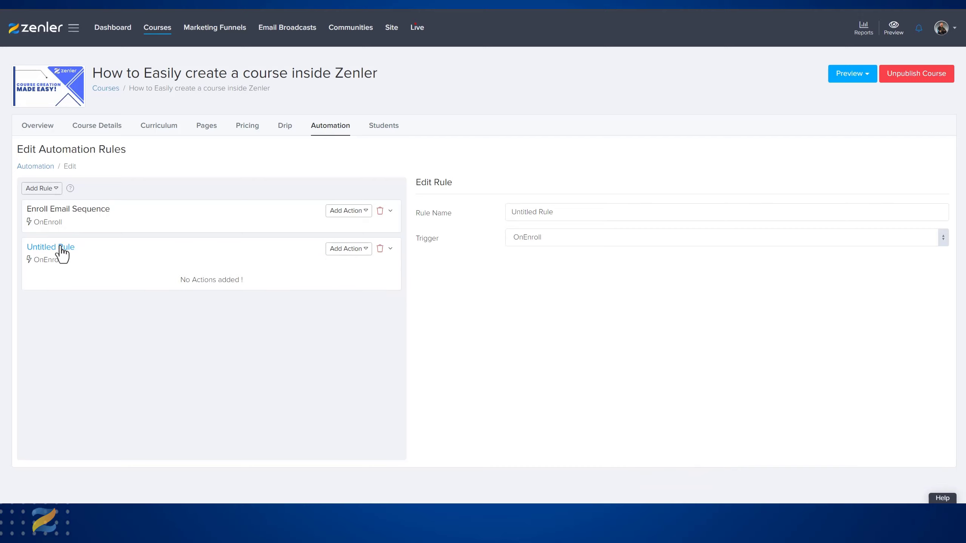
Rename the untitled OnEnroll rule to "On enrol" and save the change
{"action": "triple_click", "coordinate": [559, 212]}
{"action": "type", "text": "On"}
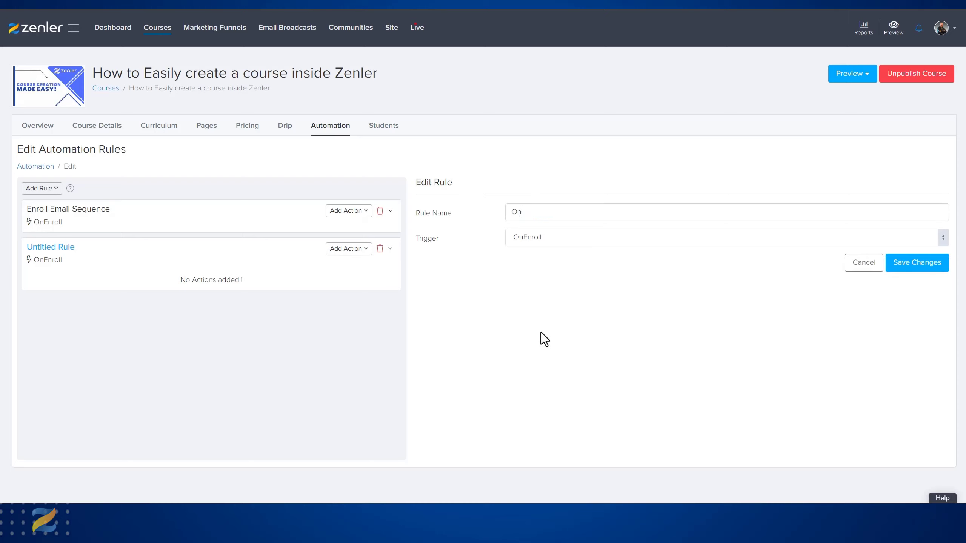
{"action": "type", "text": " enrol"}
{"action": "left_click", "coordinate": [922, 267]}
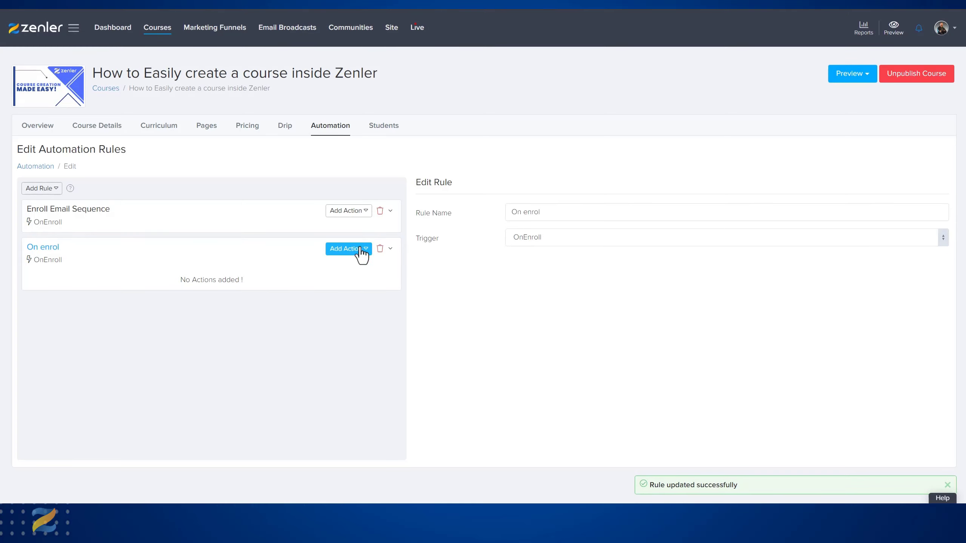
Delete the "On enrol" rule and confirm its removal
{"action": "left_click", "coordinate": [252, 222]}
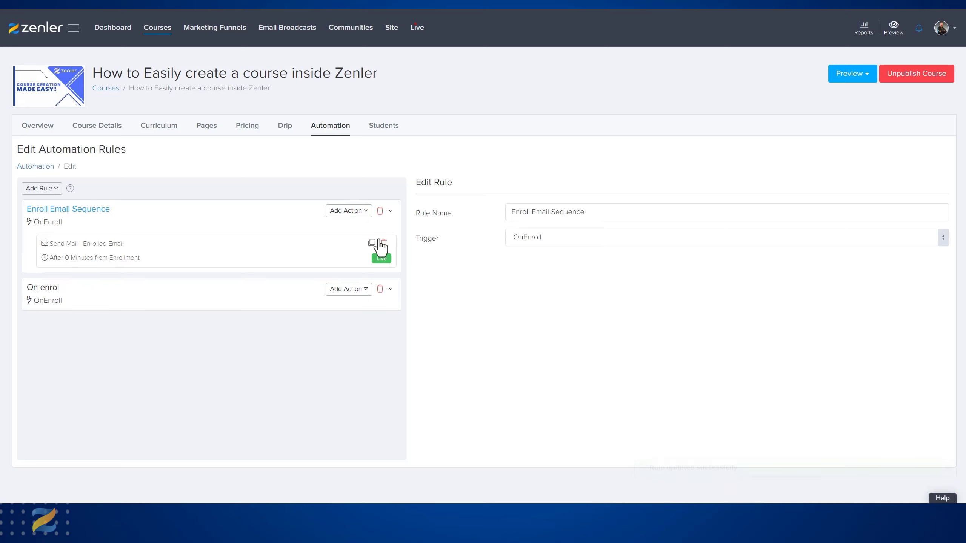
{"action": "left_click", "coordinate": [367, 290]}
{"action": "left_click", "coordinate": [379, 289]}
{"action": "left_click", "coordinate": [518, 307]}
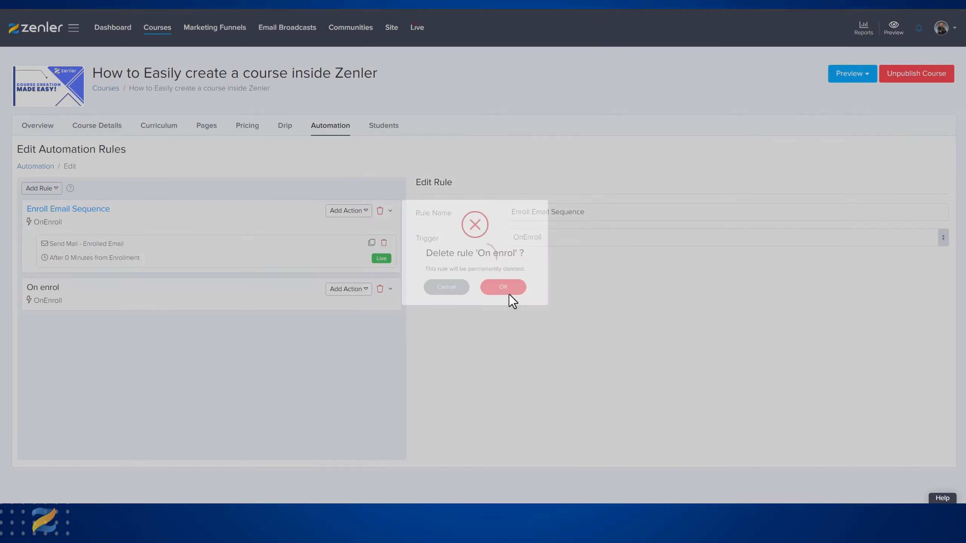
Add a rule with the OnLessonComplete trigger and enter "Lesson Completion" as its name
{"action": "left_click", "coordinate": [56, 189]}
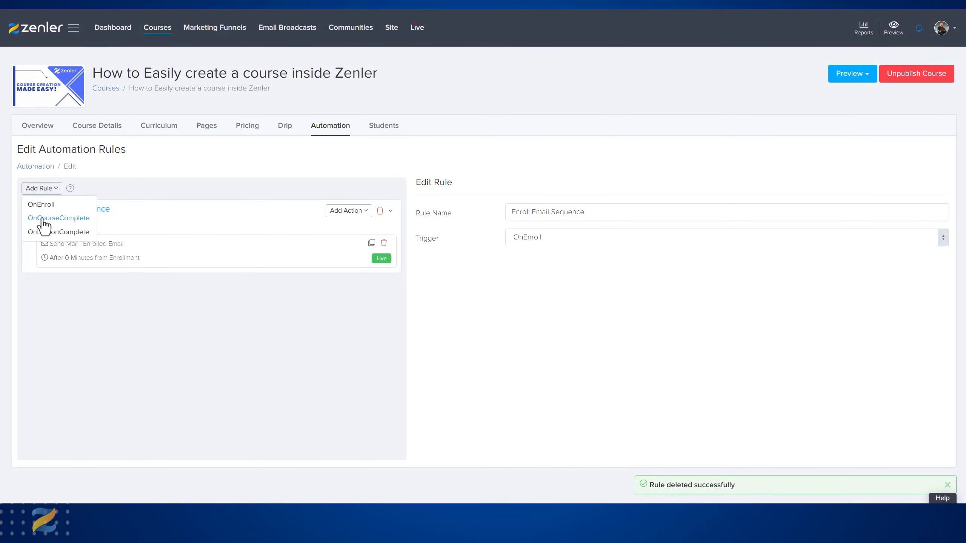
{"action": "left_click", "coordinate": [44, 232]}
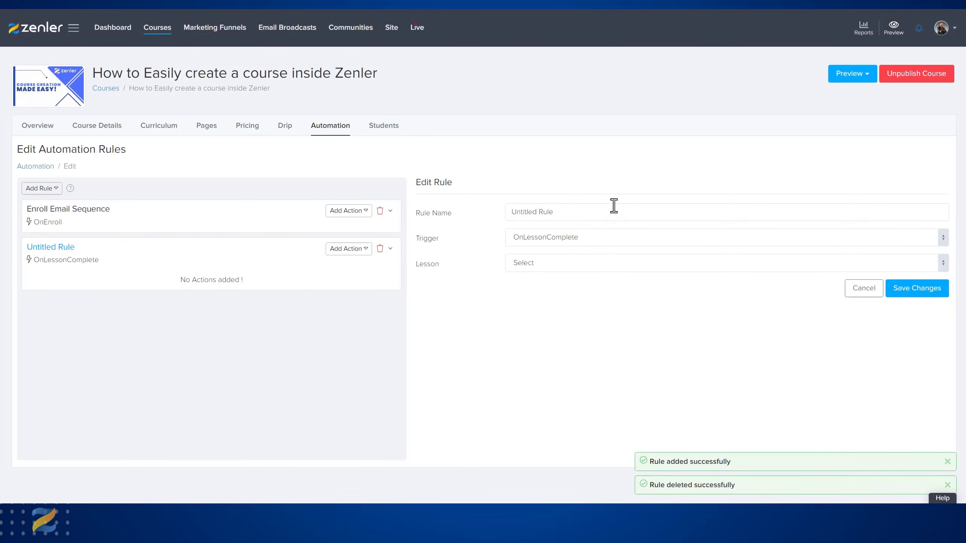
{"action": "left_click_drag", "start_coordinate": [568, 214], "coordinate": [486, 209]}
{"action": "type", "text": "Les"}
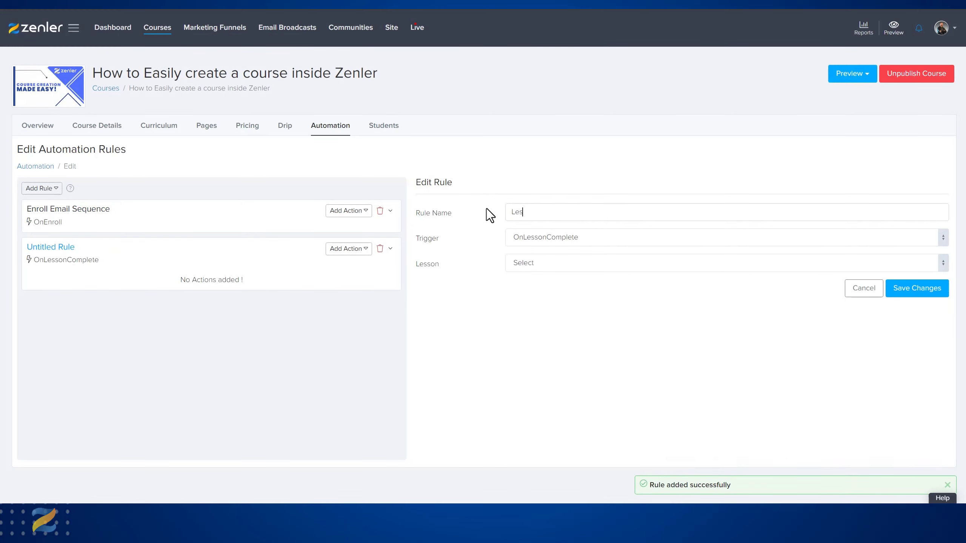
{"action": "type", "text": "son COmpletion"}
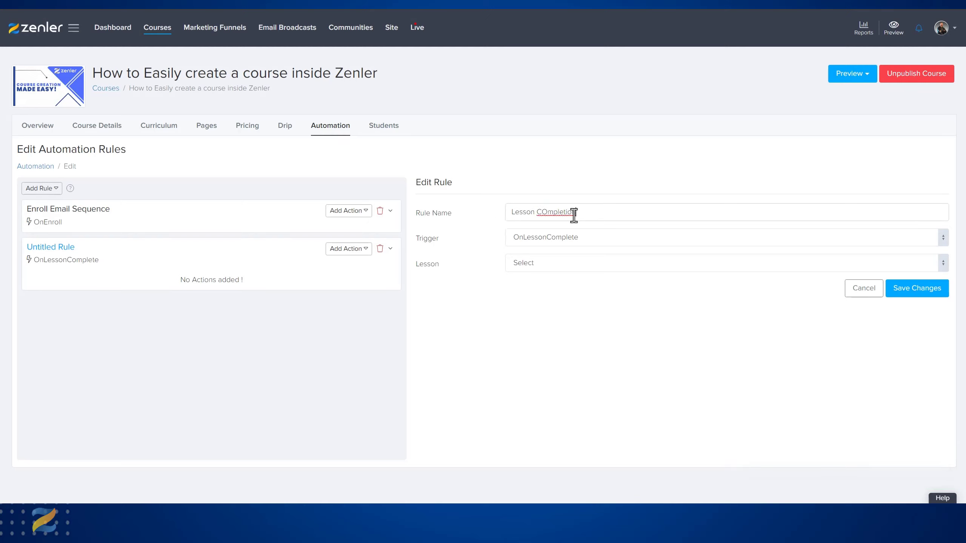
{"action": "type", "text": "o"}
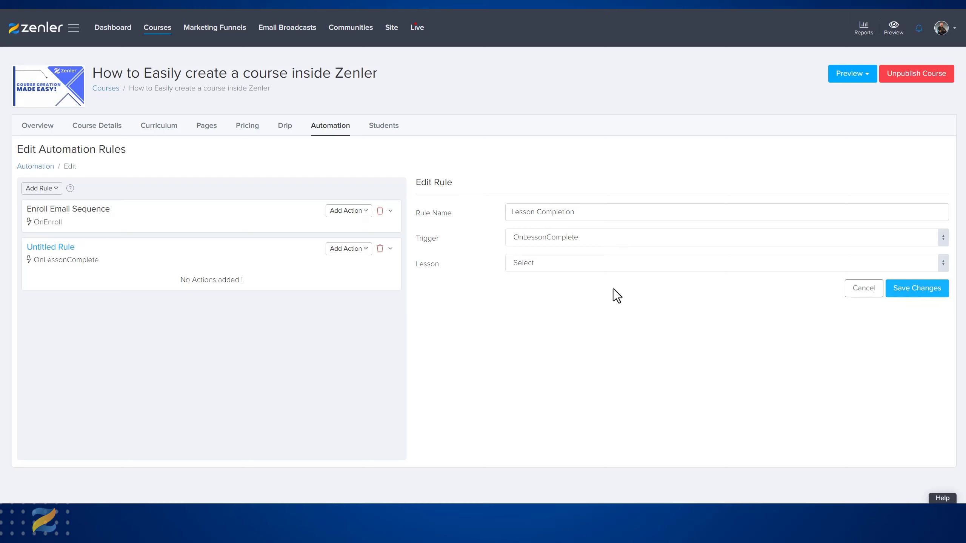
Keep the OnLessonComplete trigger, set the rule's lesson to "Welcome to the Course" and save the rule
{"action": "left_click_drag", "start_coordinate": [515, 211], "coordinate": [593, 211]}
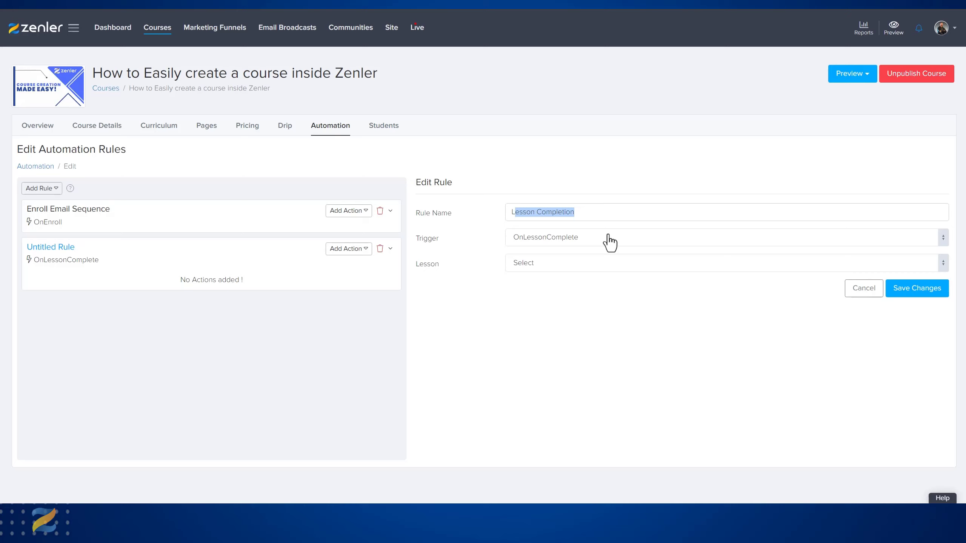
{"action": "left_click", "coordinate": [941, 237]}
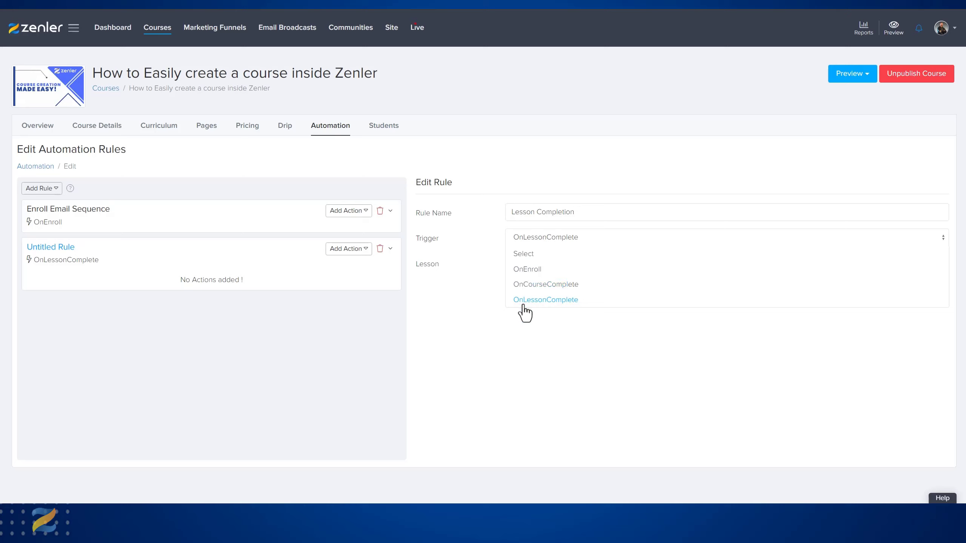
{"action": "left_click", "coordinate": [455, 336]}
{"action": "left_click", "coordinate": [554, 267]}
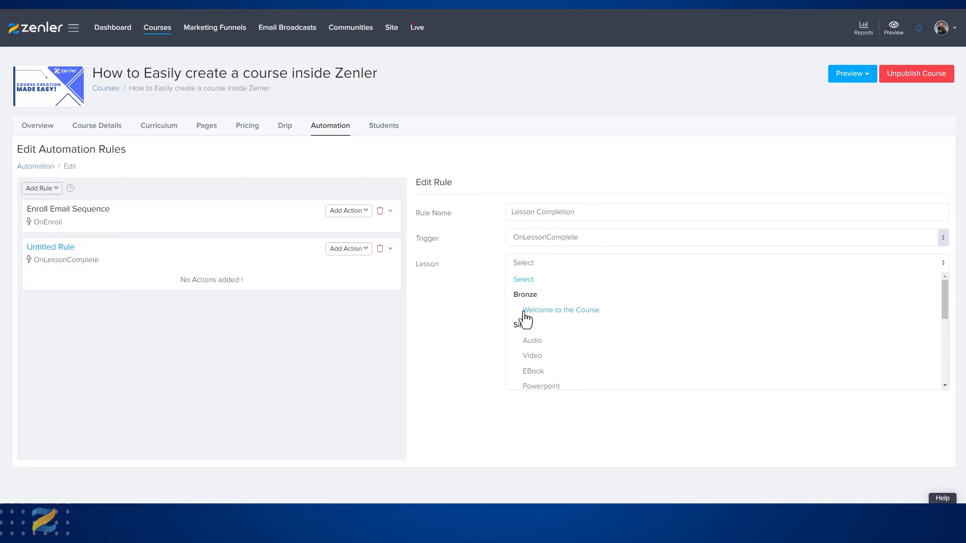
{"action": "left_click", "coordinate": [577, 310]}
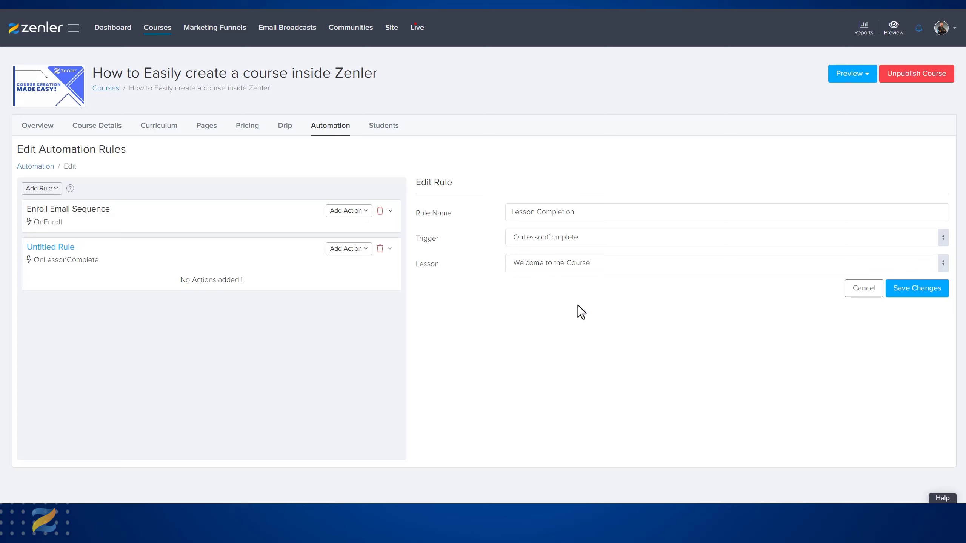
{"action": "left_click", "coordinate": [908, 295]}
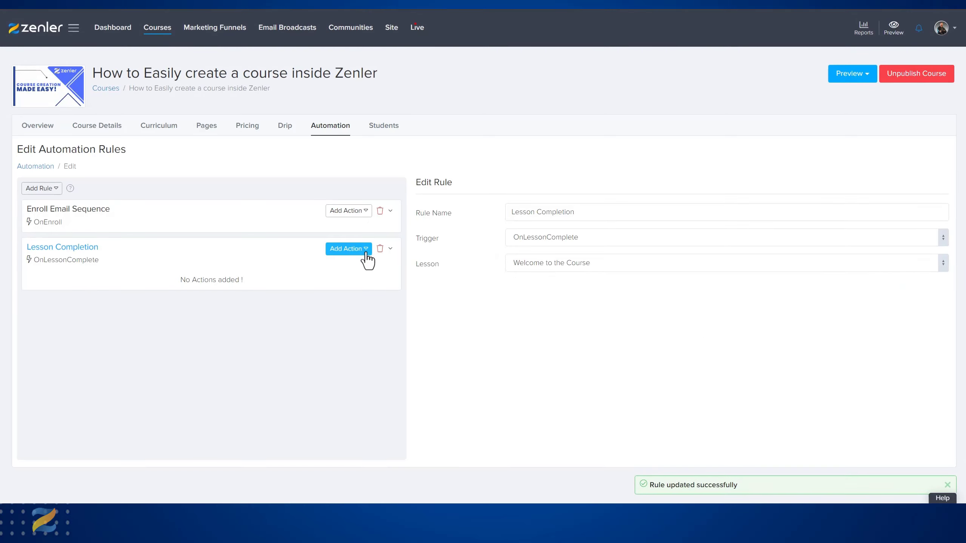
{"action": "left_click", "coordinate": [353, 251]}
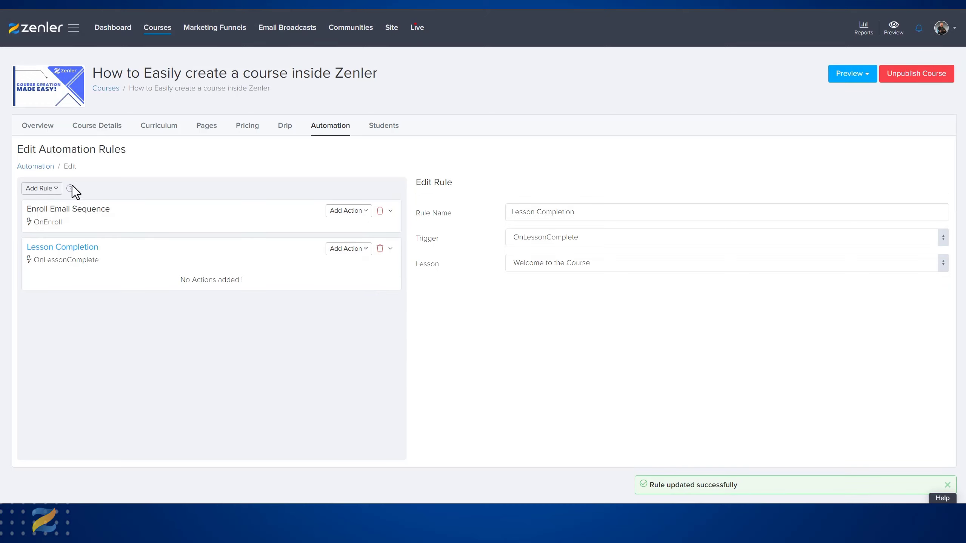
Add a rule with the OnCourseComplete trigger, name it "Completion of Course" and save the changes
{"action": "left_click", "coordinate": [56, 189]}
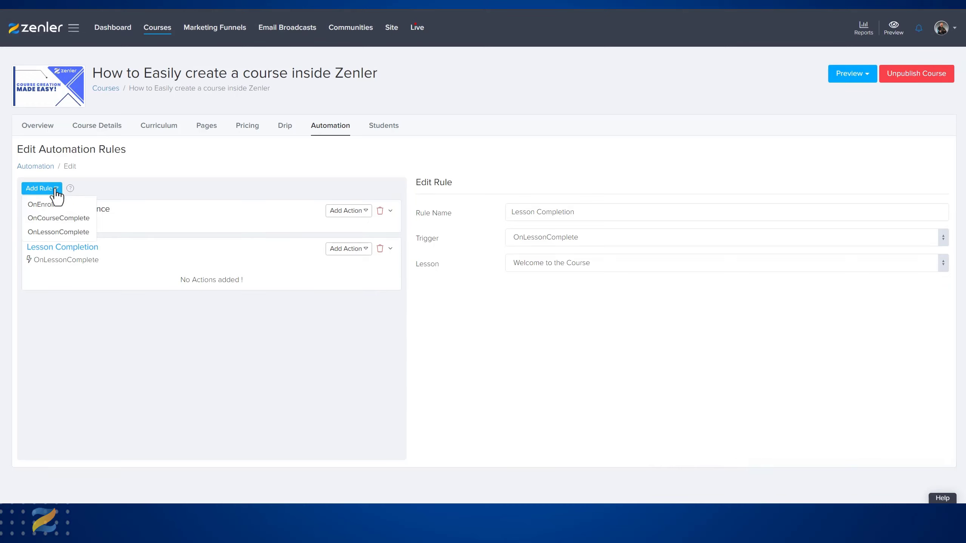
{"action": "left_click", "coordinate": [53, 219]}
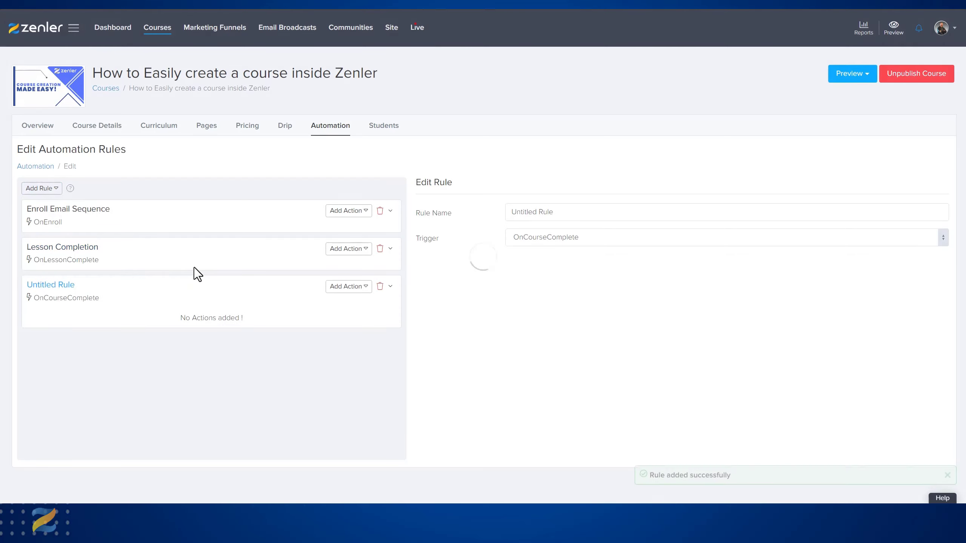
{"action": "left_click_drag", "start_coordinate": [553, 212], "coordinate": [505, 216]}
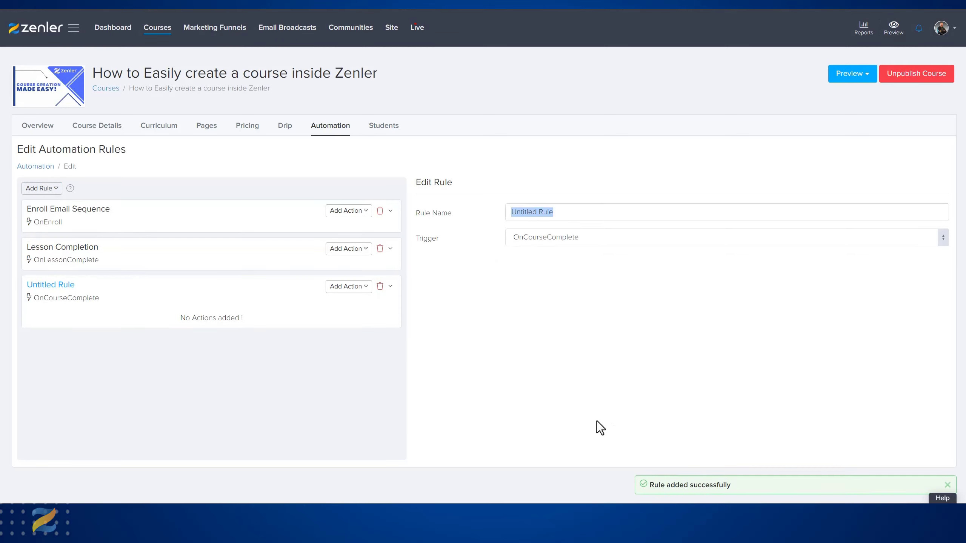
{"action": "type", "text": "Compl"}
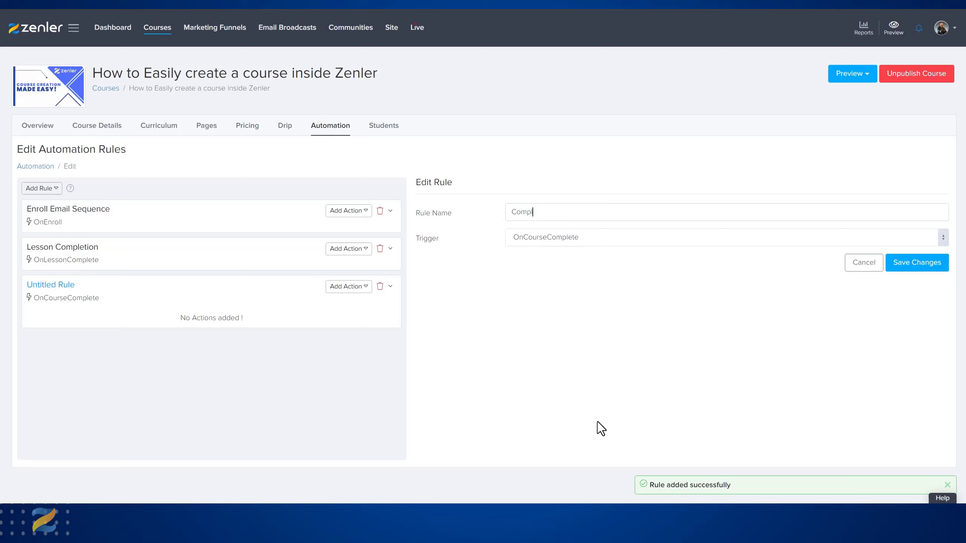
{"action": "type", "text": "etion of Course"}
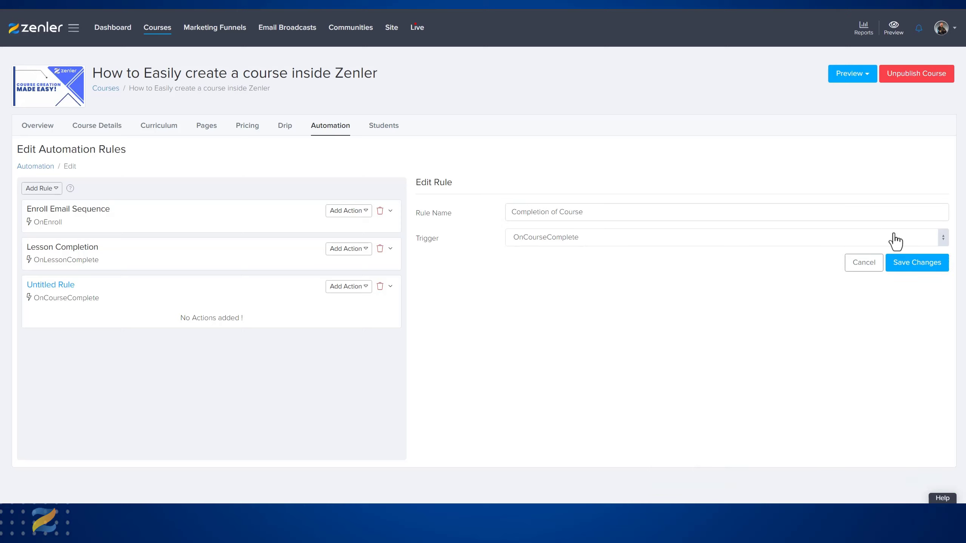
{"action": "left_click", "coordinate": [899, 266]}
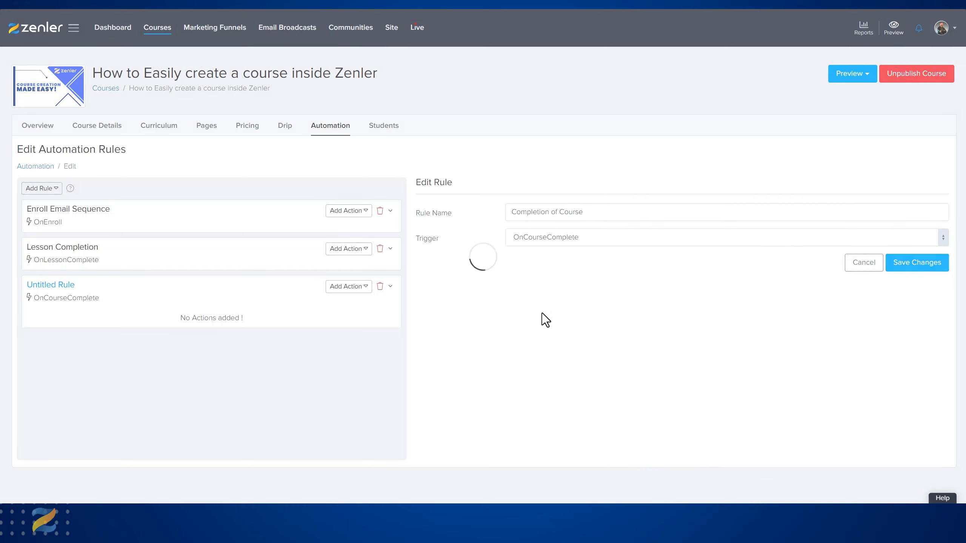
Review the completion, lesson and enrollment rules and the action types that can be added to them
{"action": "left_click", "coordinate": [357, 288]}
{"action": "left_click", "coordinate": [244, 363]}
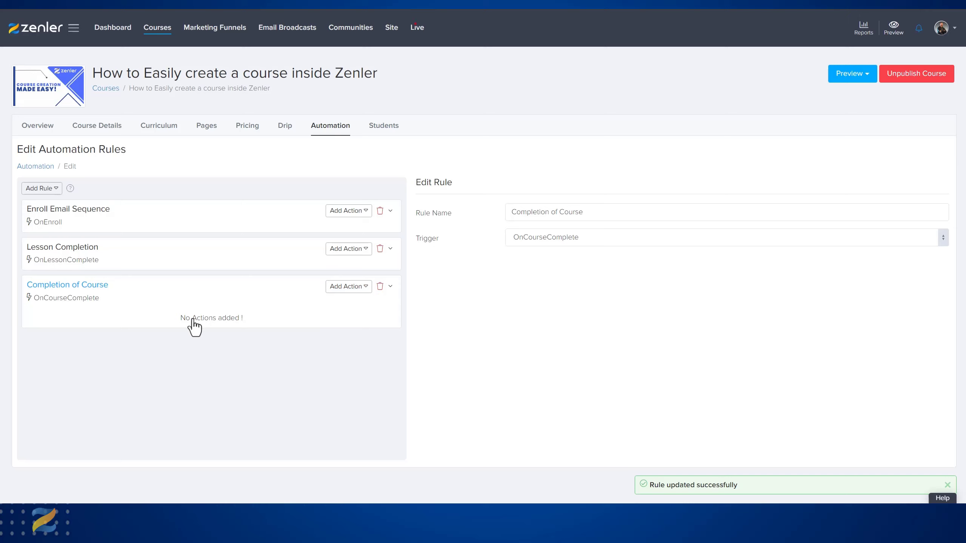
{"action": "left_click", "coordinate": [184, 264]}
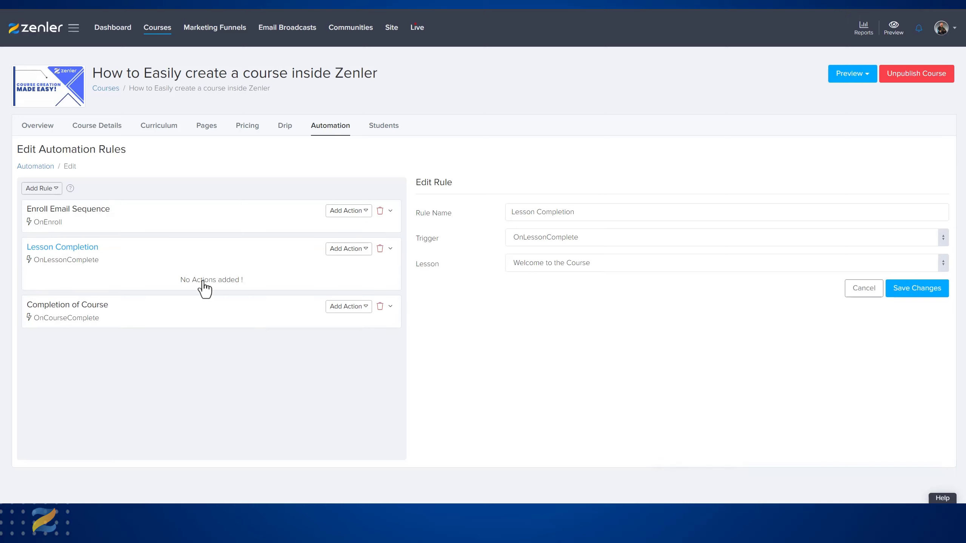
{"action": "left_click", "coordinate": [171, 226]}
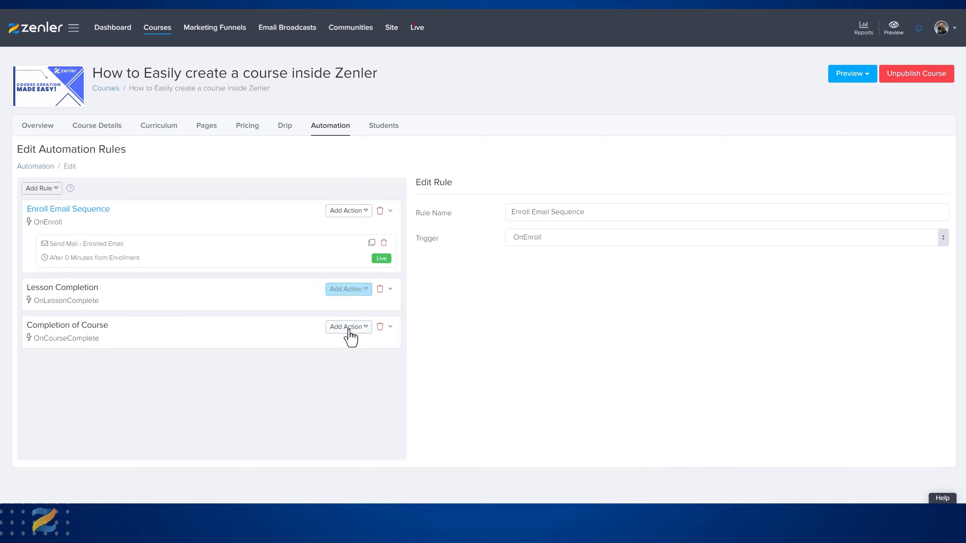
{"action": "left_click", "coordinate": [365, 212]}
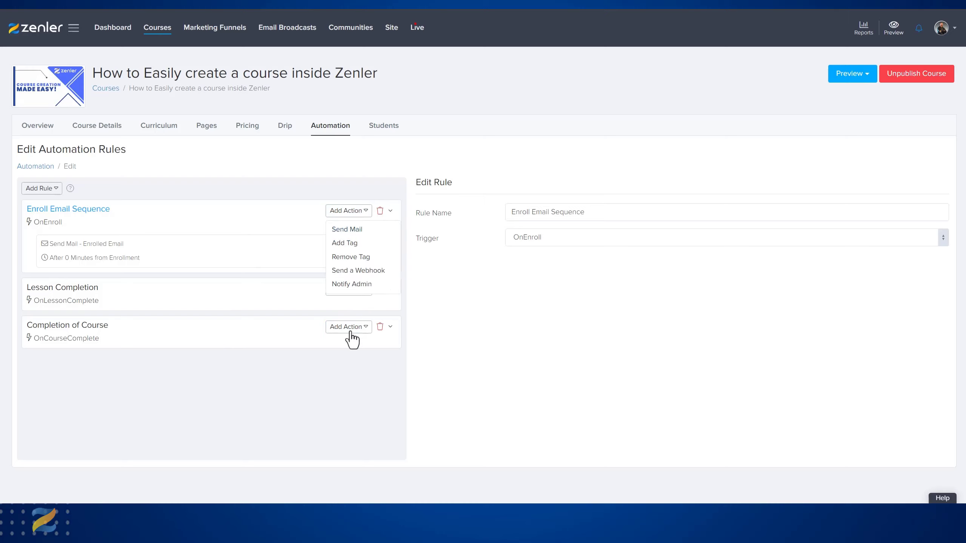
{"action": "left_click", "coordinate": [361, 290]}
{"action": "left_click", "coordinate": [253, 343]}
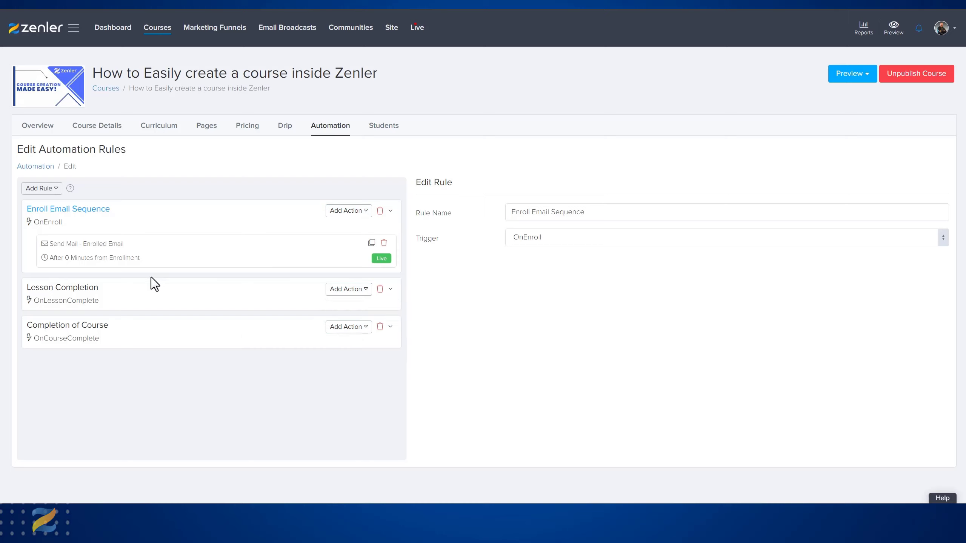
{"action": "left_click", "coordinate": [369, 212]}
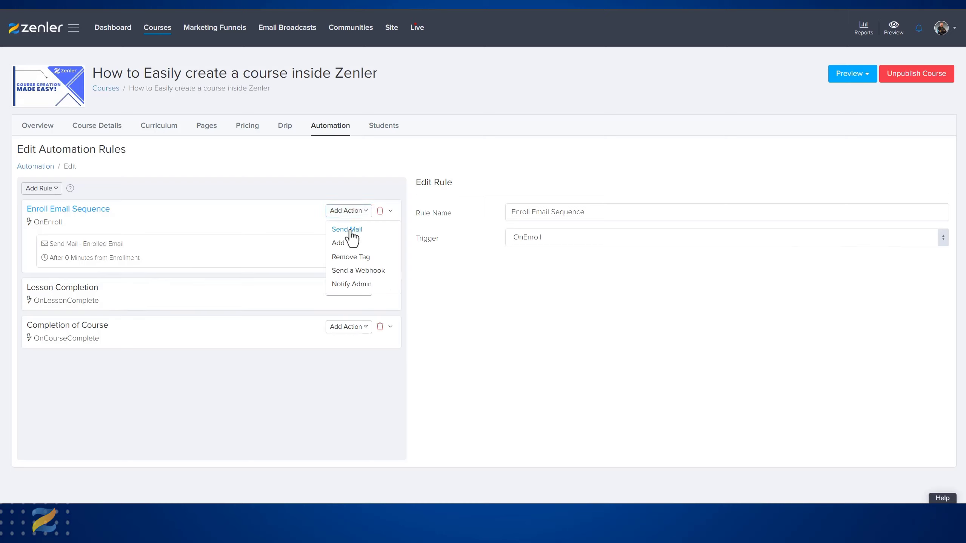
Open the Enrolled Email action in the Enroll Email Sequence rule and read the explanation of its action type
{"action": "left_click", "coordinate": [220, 266]}
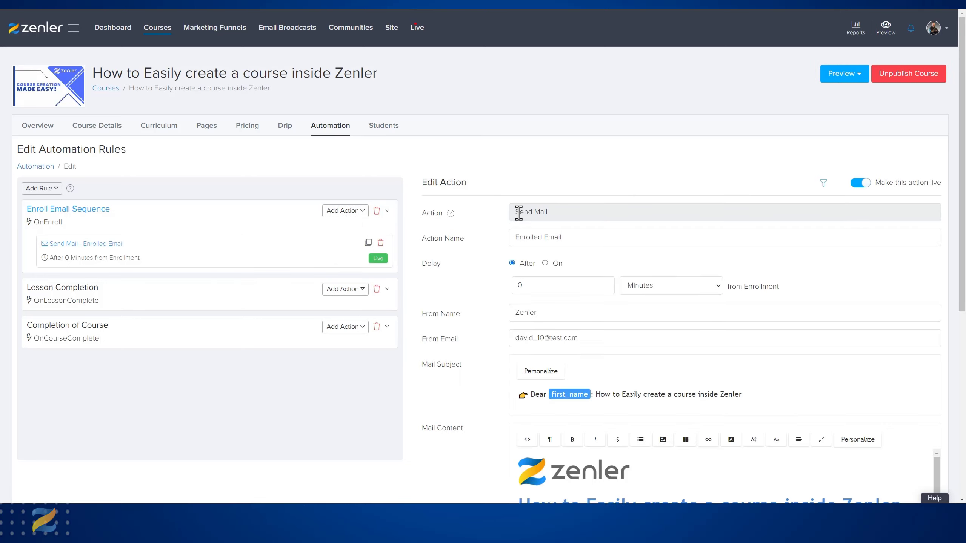
{"action": "left_click_drag", "start_coordinate": [548, 212], "coordinate": [519, 212]}
{"action": "mouse_move", "coordinate": [451, 214]}
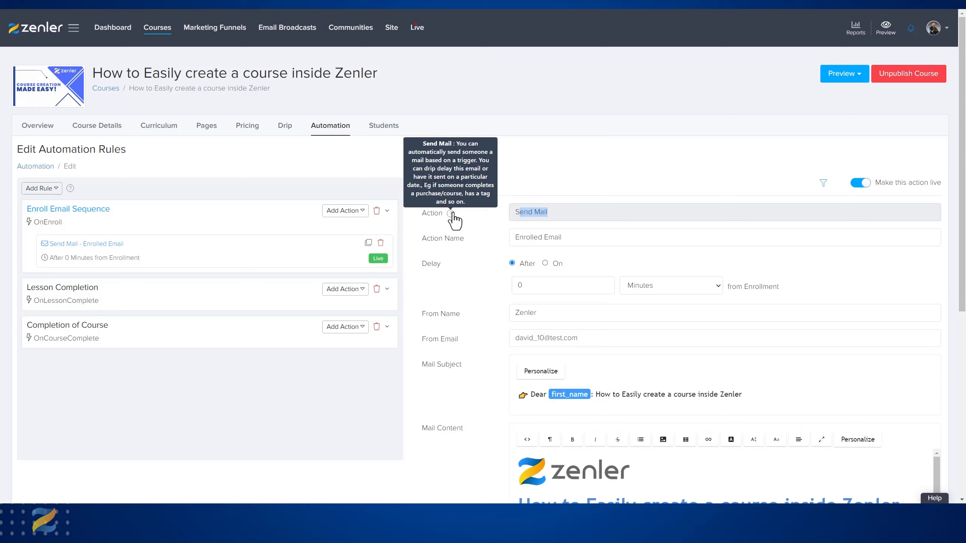
{"action": "left_click", "coordinate": [484, 225]}
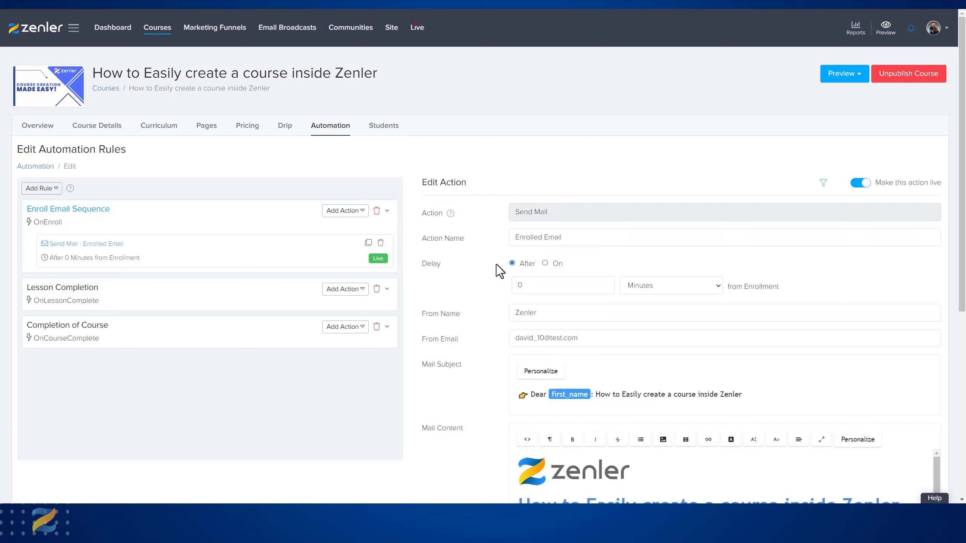
Inspect the Enrolled Email action's delay units and its On date option, leaving the delay on After
{"action": "left_click_drag", "start_coordinate": [728, 287], "coordinate": [784, 290]}
{"action": "left_click", "coordinate": [723, 286]}
{"action": "left_click", "coordinate": [720, 287]}
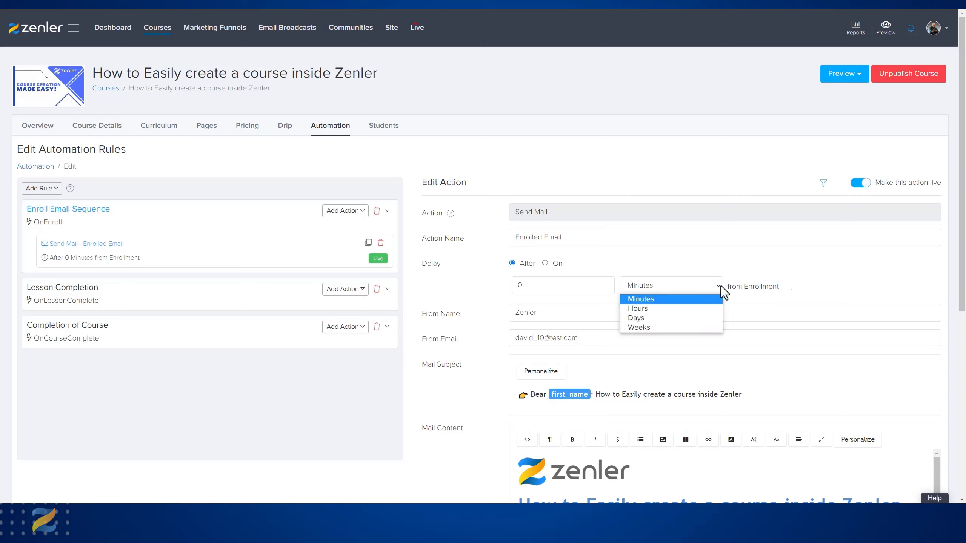
{"action": "left_click", "coordinate": [768, 287]}
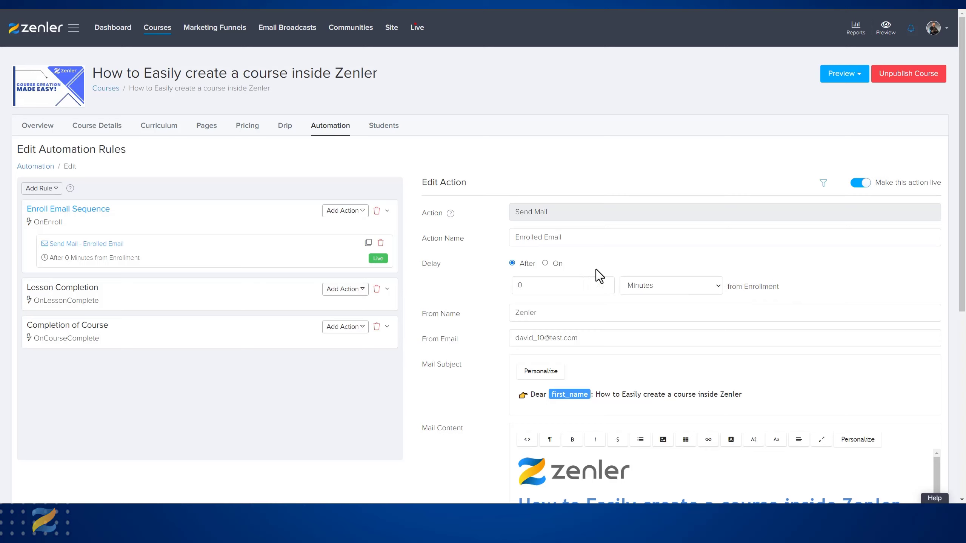
{"action": "left_click", "coordinate": [549, 263]}
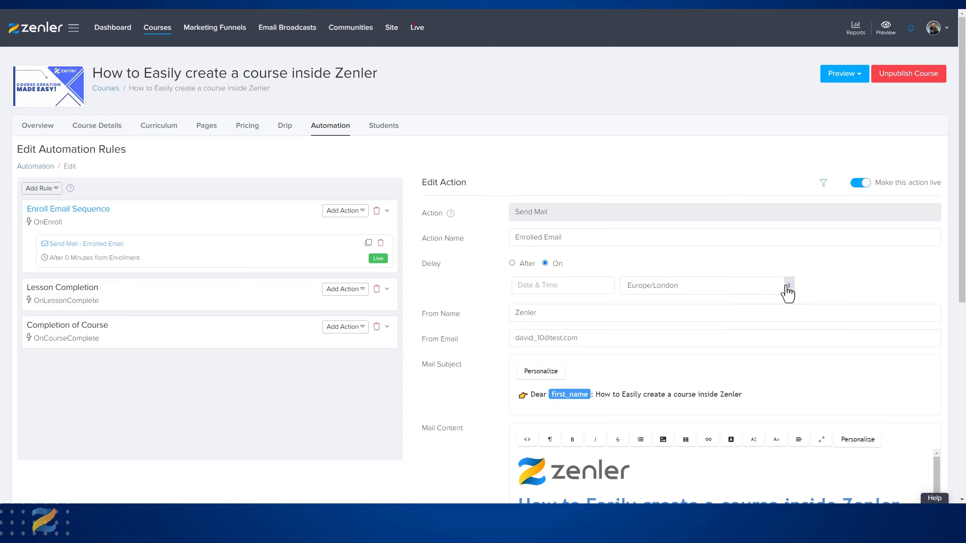
{"action": "left_click", "coordinate": [534, 263]}
Examine the Enrolled Email action's sender details, mail subject, mail content, test mail and filter sections
{"action": "scroll", "coordinate": [605, 266], "scroll_direction": "down", "scroll_amount": 2}
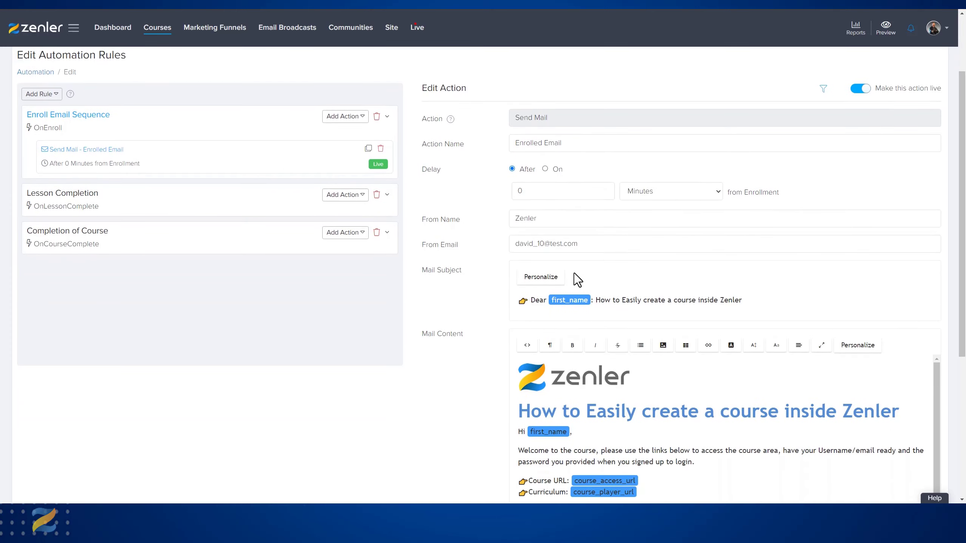
{"action": "scroll", "coordinate": [510, 296], "scroll_direction": "down", "scroll_amount": 3}
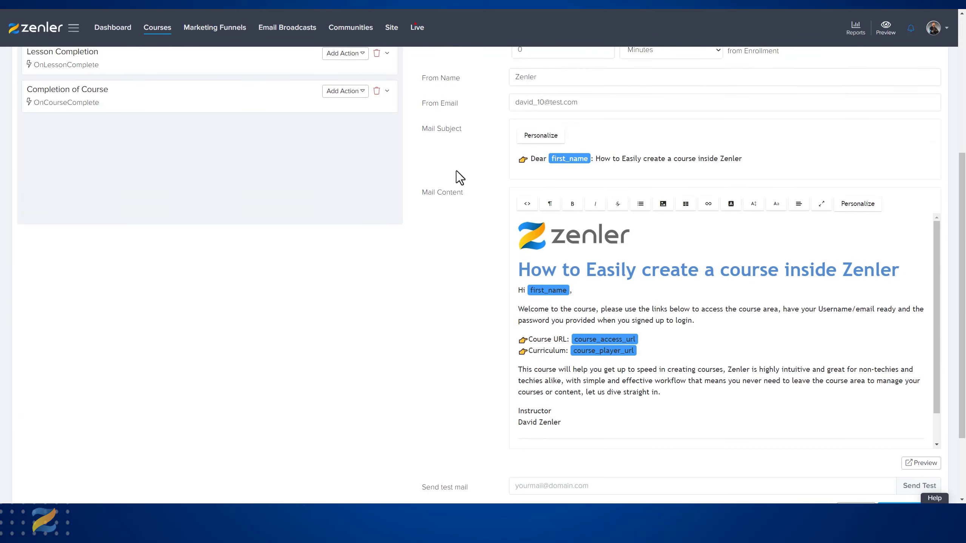
{"action": "scroll", "coordinate": [484, 346], "scroll_direction": "down", "scroll_amount": 2}
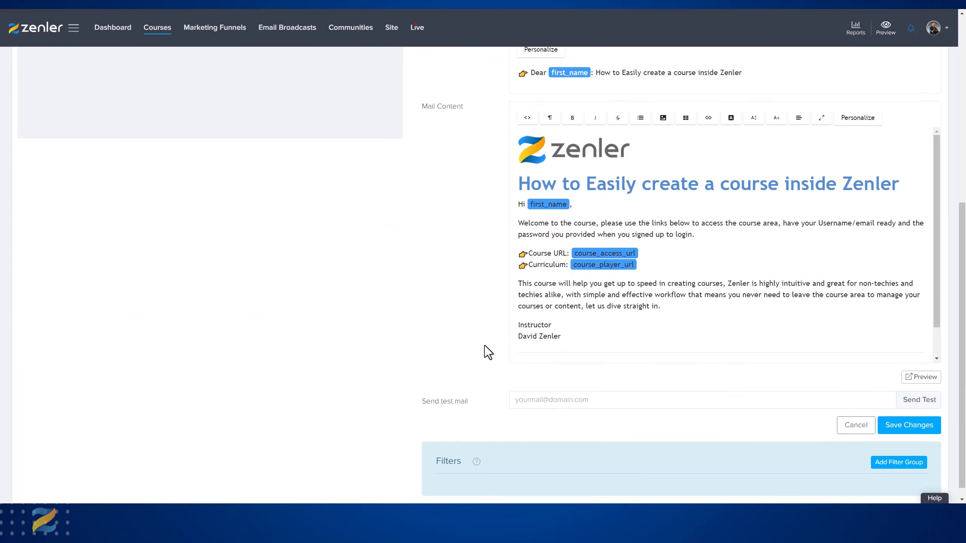
{"action": "scroll", "coordinate": [484, 346], "scroll_direction": "up", "scroll_amount": 5}
{"action": "scroll", "coordinate": [483, 341], "scroll_direction": "down", "scroll_amount": 2}
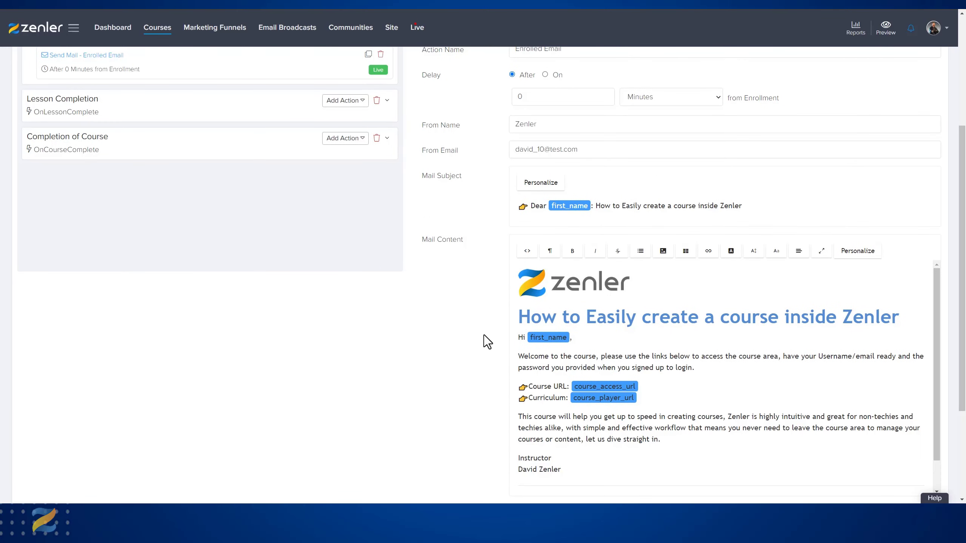
{"action": "scroll", "coordinate": [483, 334], "scroll_direction": "up", "scroll_amount": 4}
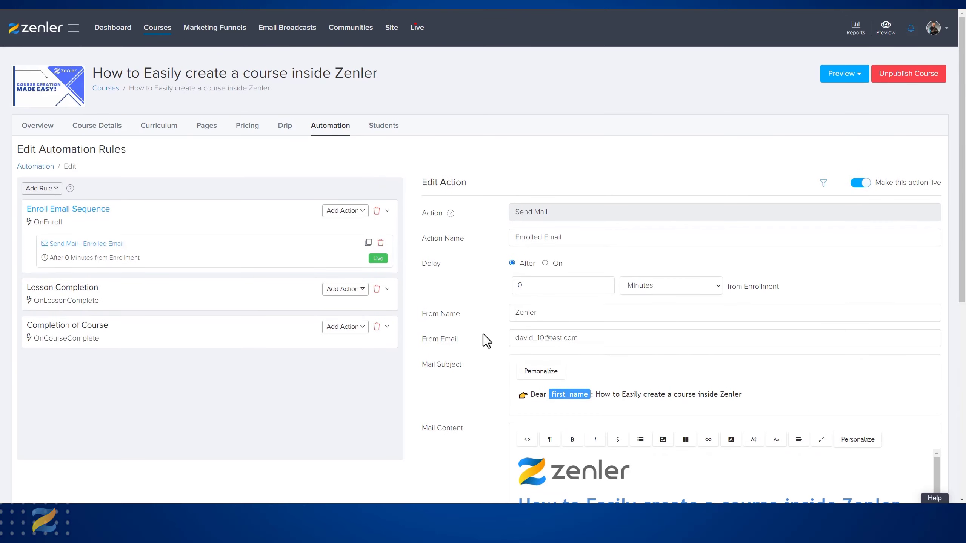
{"action": "scroll", "coordinate": [473, 302], "scroll_direction": "down", "scroll_amount": 6}
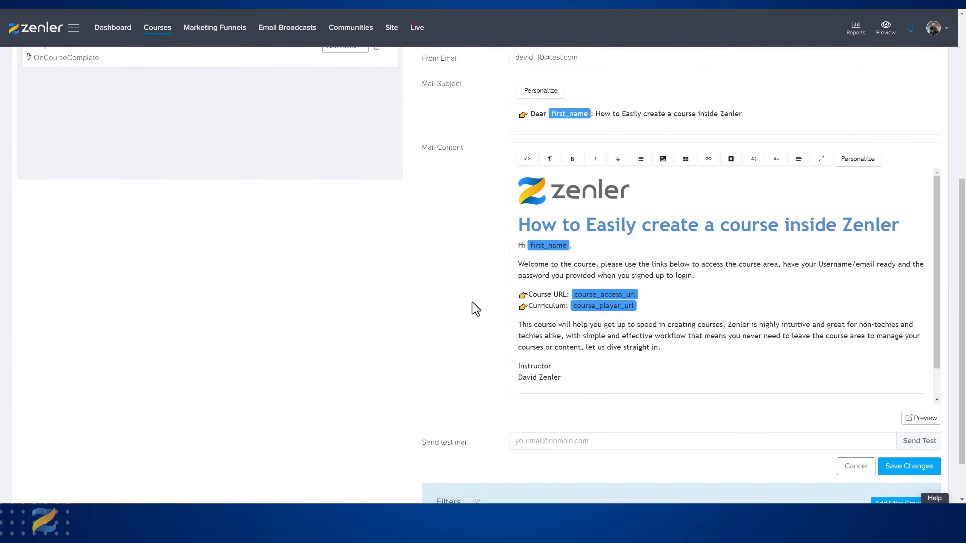
{"action": "scroll", "coordinate": [473, 302], "scroll_direction": "up", "scroll_amount": 6}
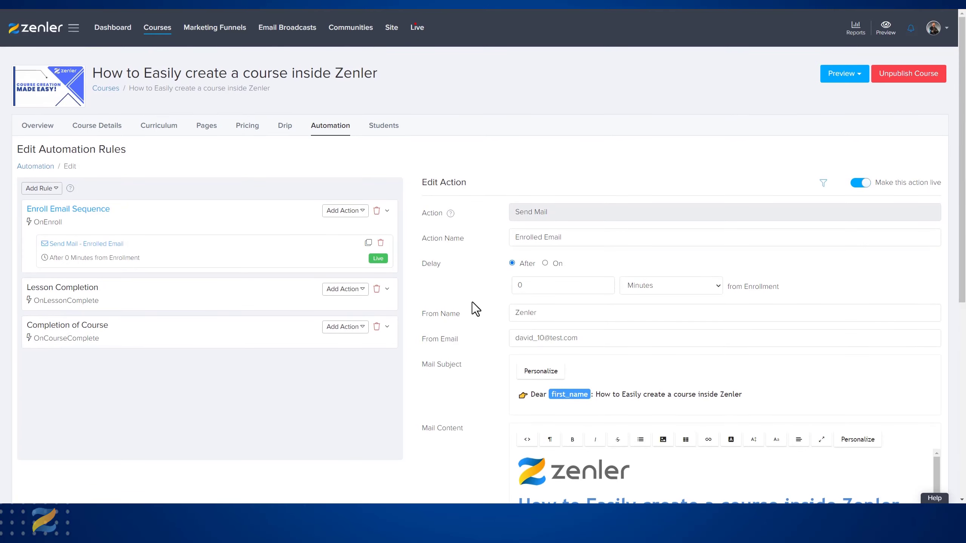
Add an Add Tag action to the Enroll Email Sequence rule and check the explanation of its action type
{"action": "left_click", "coordinate": [365, 213]}
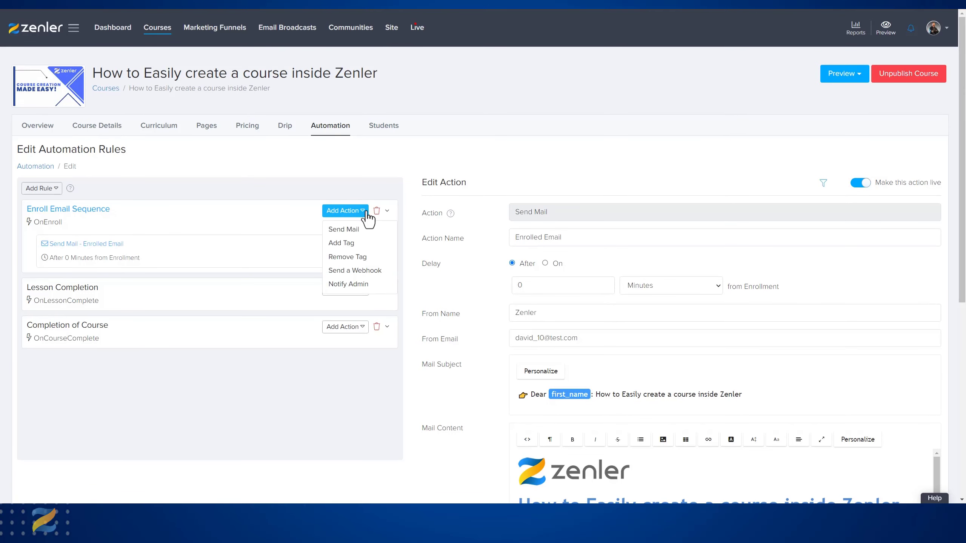
{"action": "left_click", "coordinate": [344, 243]}
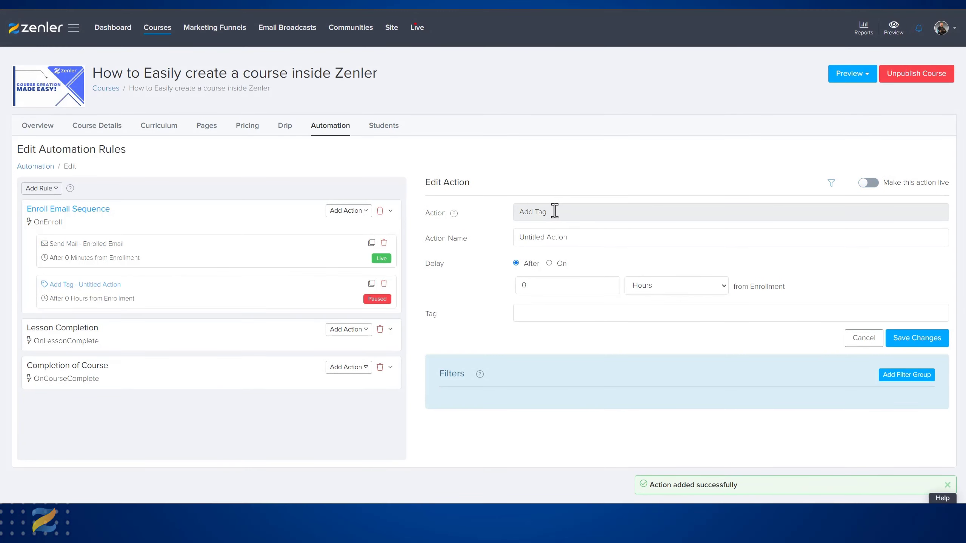
{"action": "left_click_drag", "start_coordinate": [554, 211], "coordinate": [512, 215]}
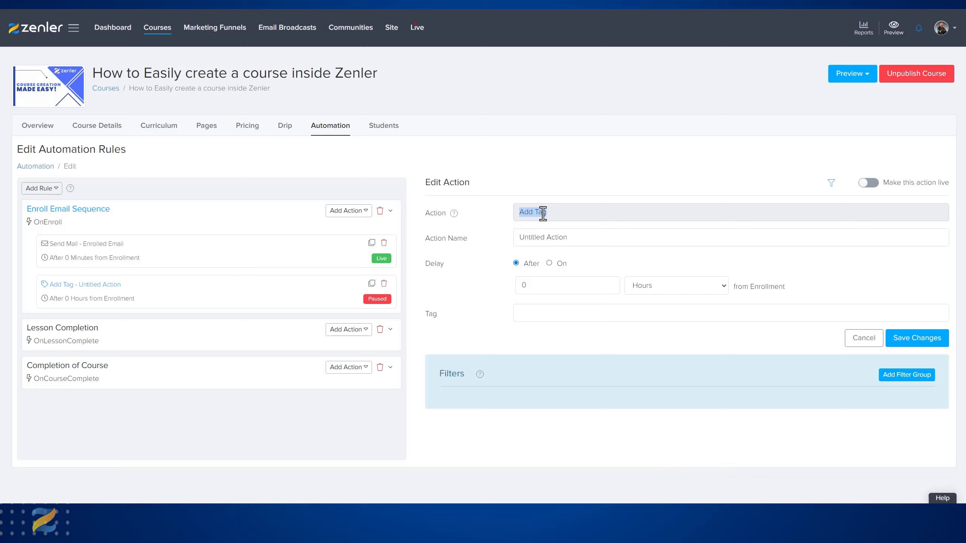
{"action": "left_click_drag", "start_coordinate": [558, 212], "coordinate": [517, 213]}
{"action": "mouse_move", "coordinate": [455, 215]}
Name the new Add Tag action "TAGGED FOR COURSE"
{"action": "left_click_drag", "start_coordinate": [571, 237], "coordinate": [514, 238]}
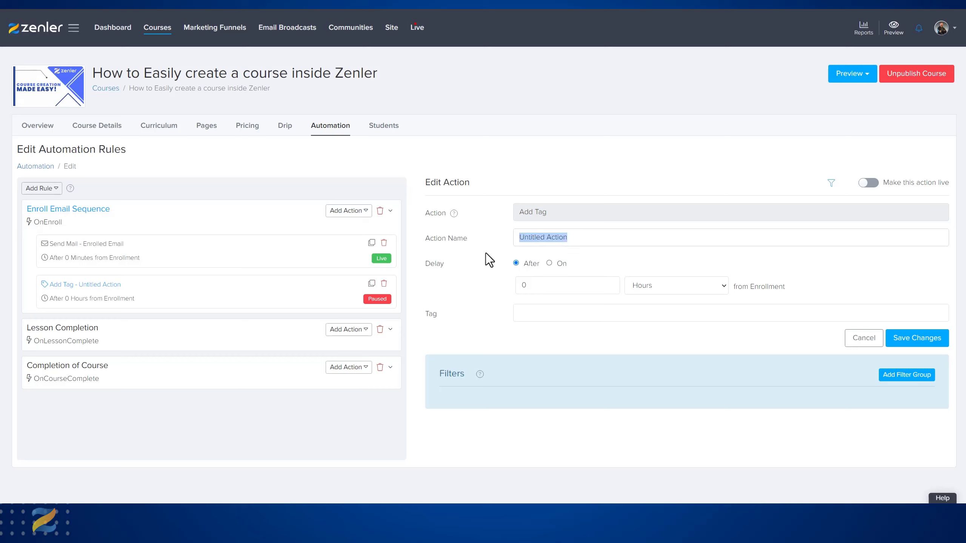
{"action": "type", "text": "TAGGED"}
{"action": "type", "text": " FR"}
{"action": "type", "text": "OR COURSE"}
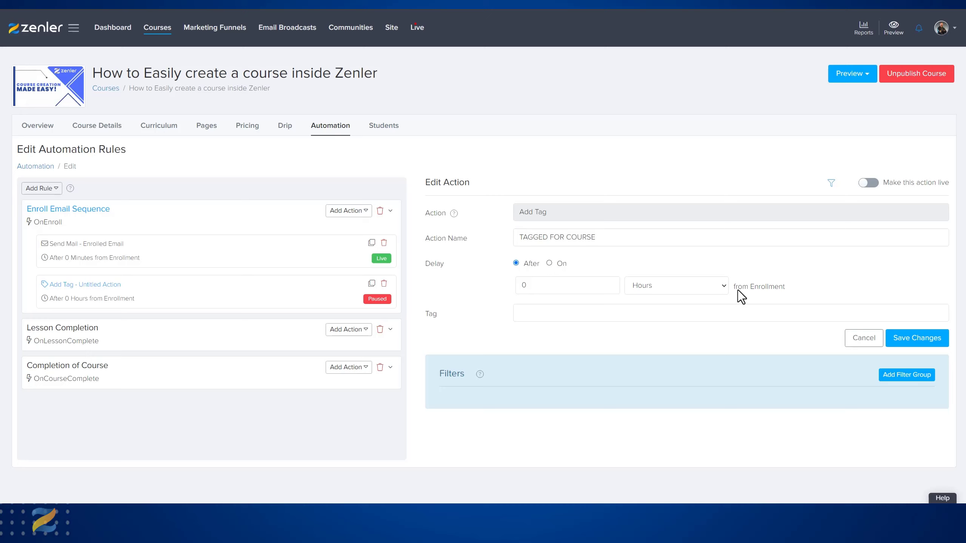
Keep the tag action's delay unit on Hours after enrollment and enter "FINISHED" as the tag
{"action": "left_click", "coordinate": [724, 285]}
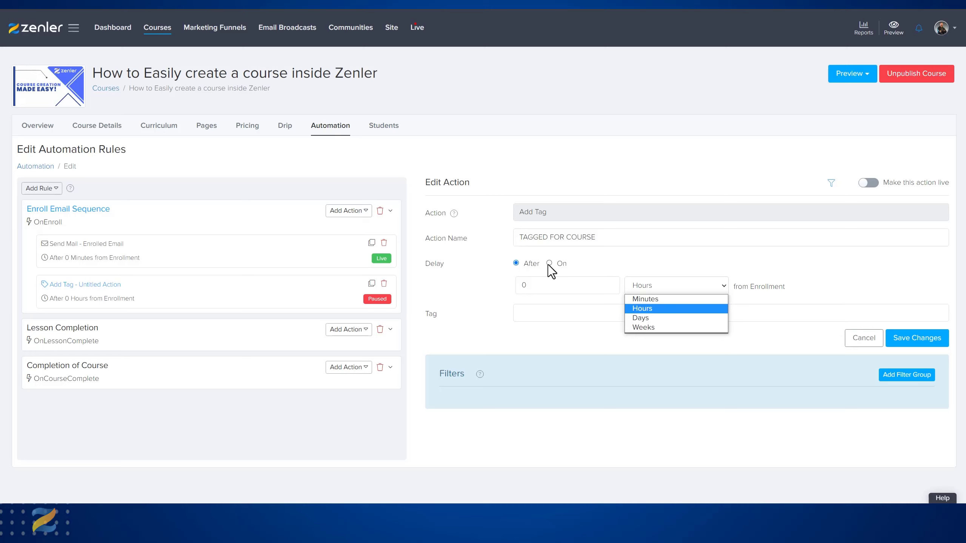
{"action": "left_click", "coordinate": [508, 327]}
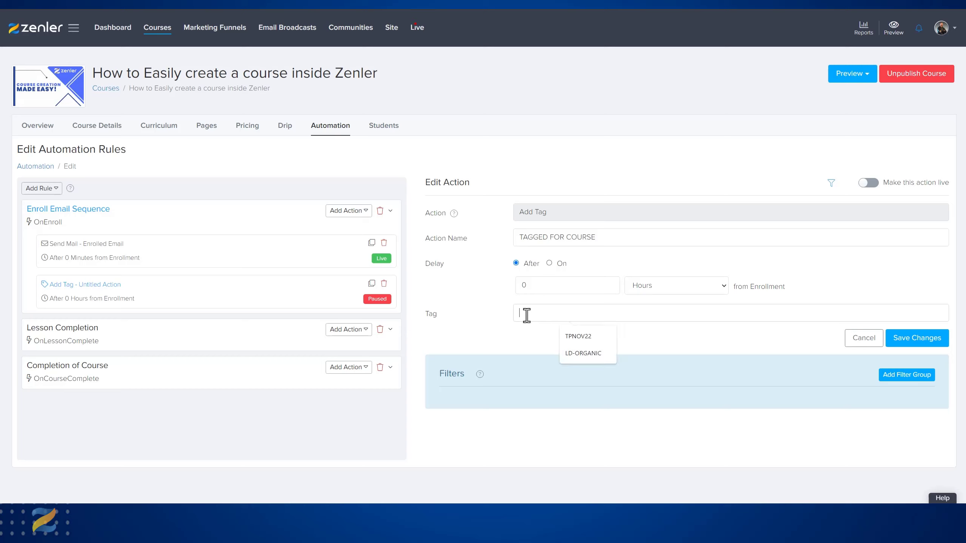
{"action": "type", "text": "FINISHED"}
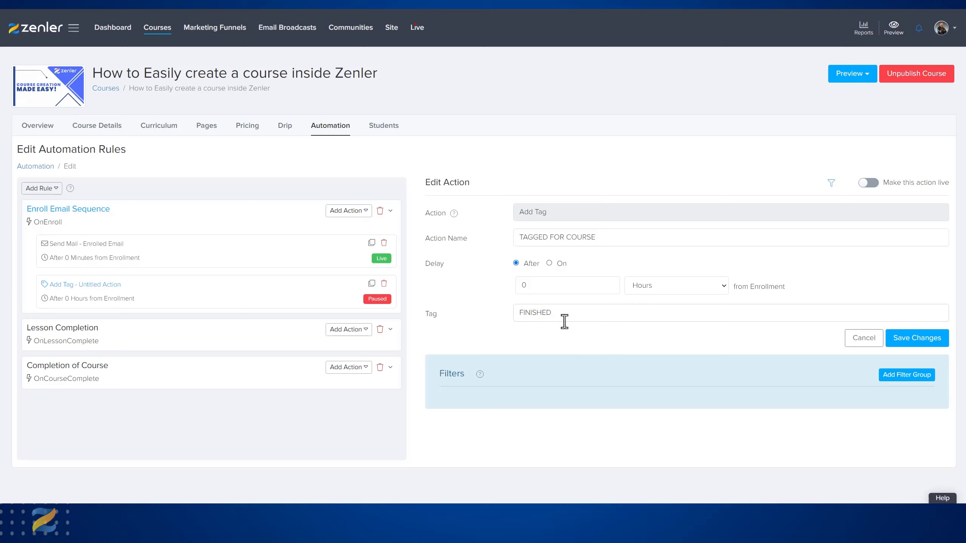
{"action": "left_click_drag", "start_coordinate": [518, 315], "coordinate": [575, 330]}
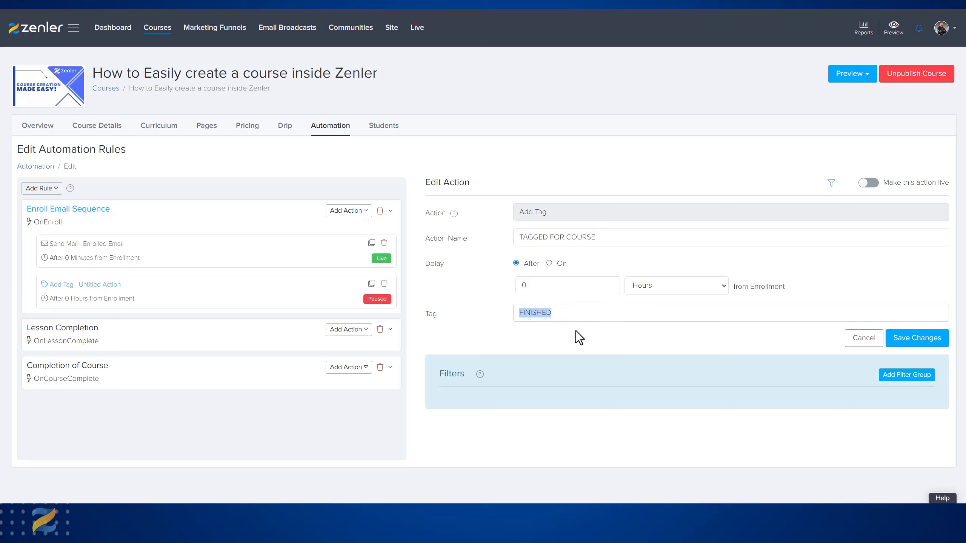
{"action": "left_click", "coordinate": [558, 311]}
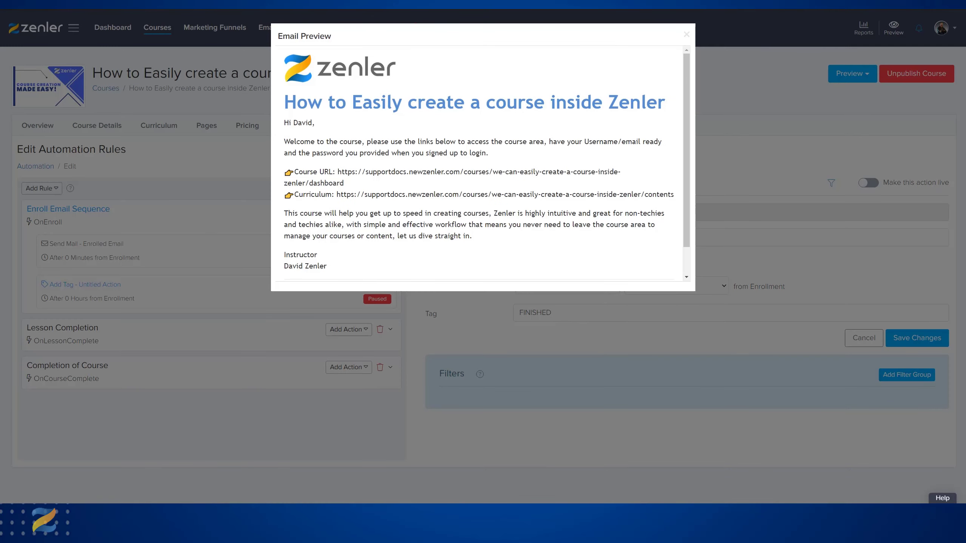
Save the TAGGED FOR COURSE action and make it live without applying the changes to existing students
{"action": "left_click", "coordinate": [686, 34]}
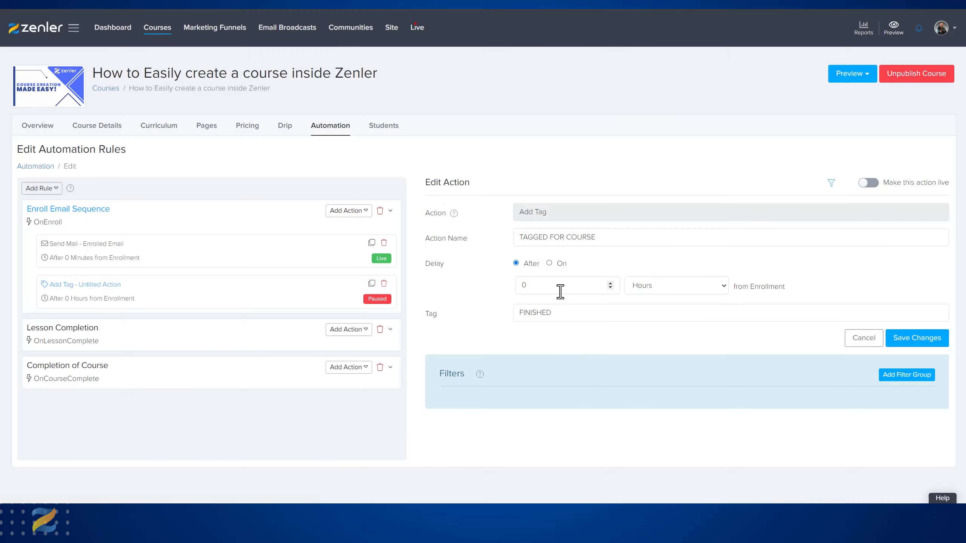
{"action": "left_click", "coordinate": [914, 343]}
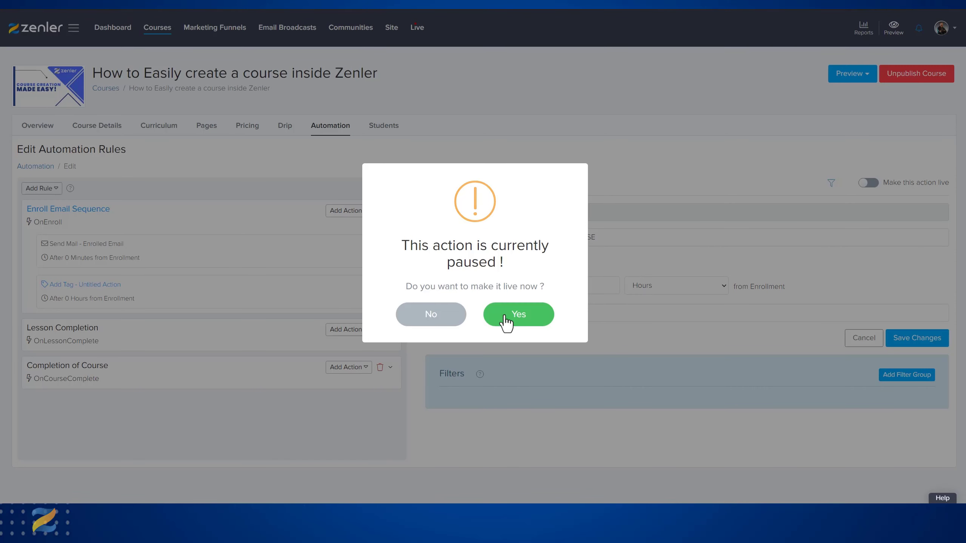
{"action": "key", "text": "Return"}
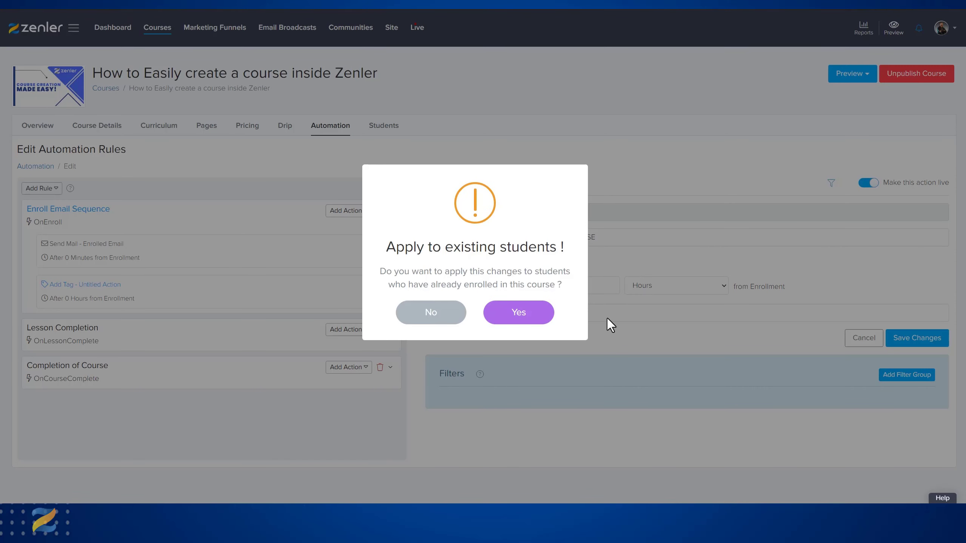
{"action": "left_click", "coordinate": [431, 314]}
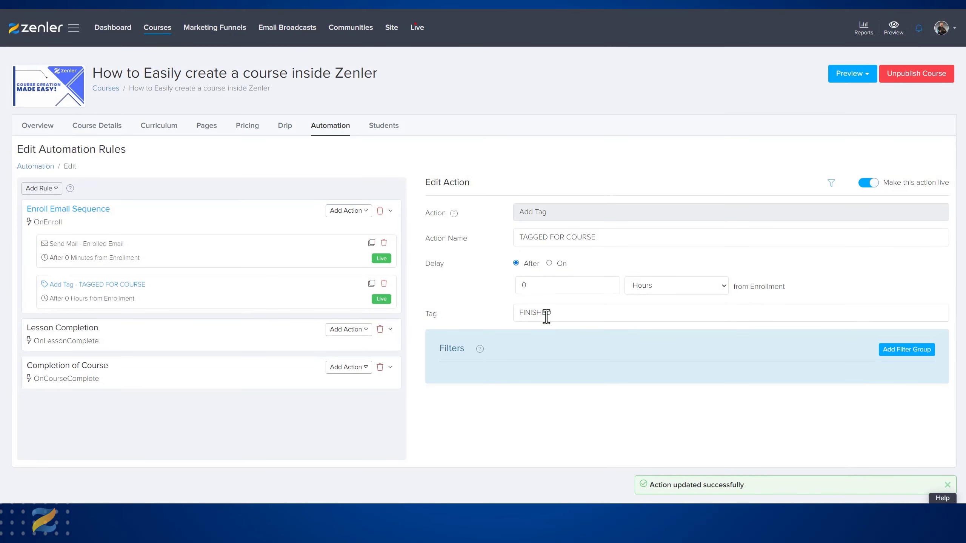
{"action": "left_click_drag", "start_coordinate": [553, 314], "coordinate": [490, 311]}
{"action": "left_click", "coordinate": [490, 311]}
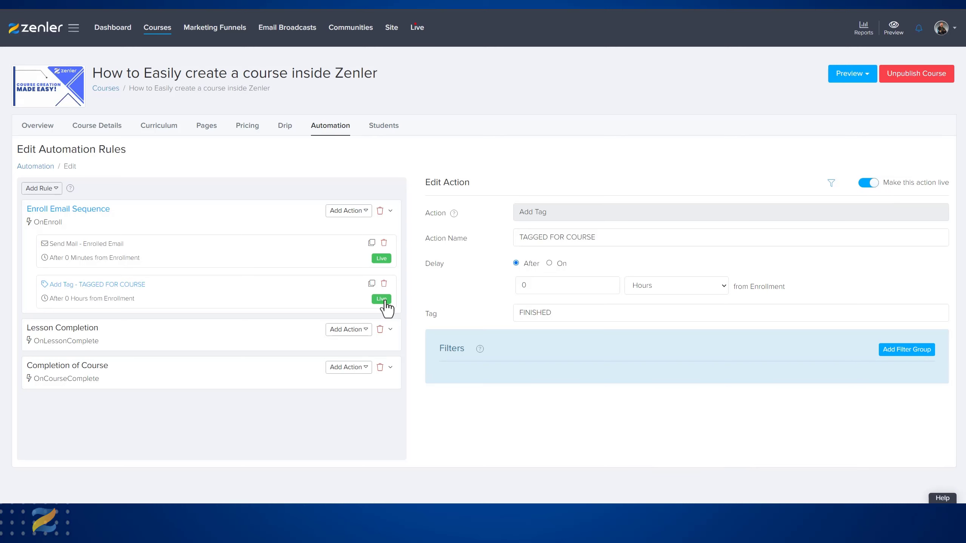
Pause the TAGGED FOR COURSE action and make it live again without applying it to existing students
{"action": "left_click", "coordinate": [866, 185]}
{"action": "left_click", "coordinate": [434, 317]}
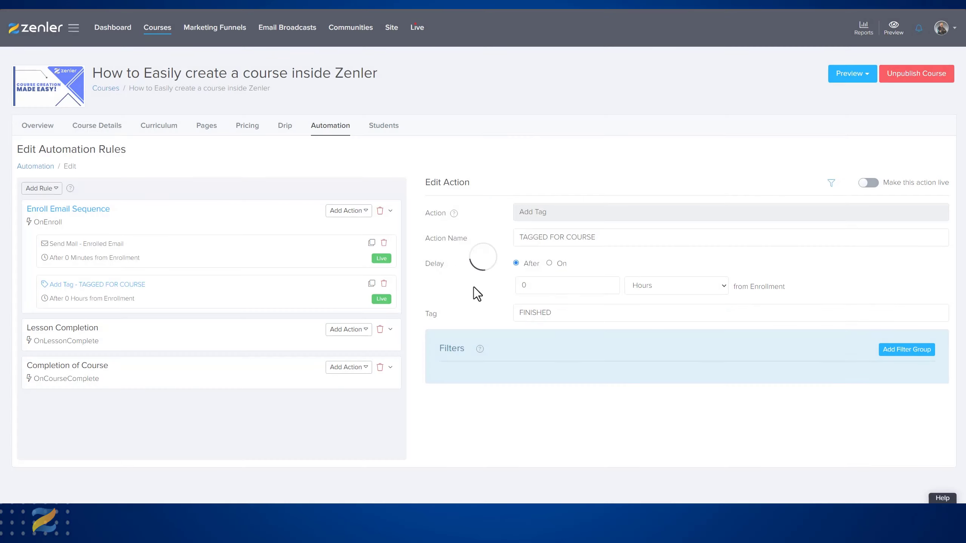
{"action": "left_click", "coordinate": [875, 183]}
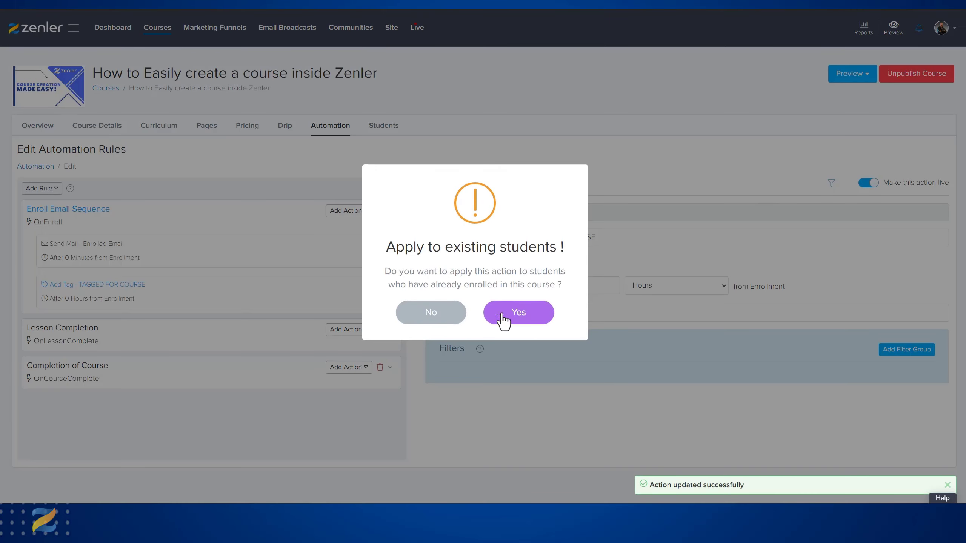
{"action": "left_click", "coordinate": [431, 318]}
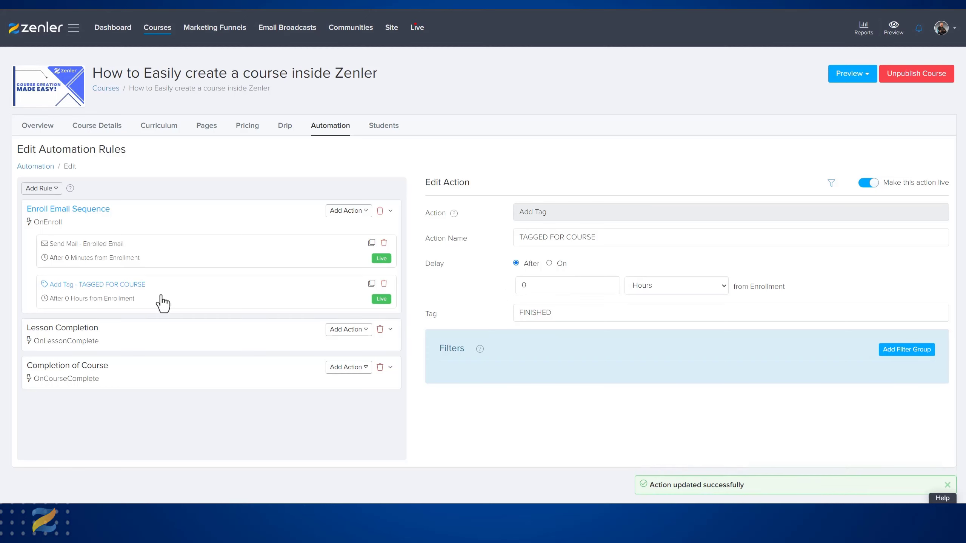
Add a Remove Tag action to the Enroll Email Sequence rule
{"action": "left_click", "coordinate": [364, 331]}
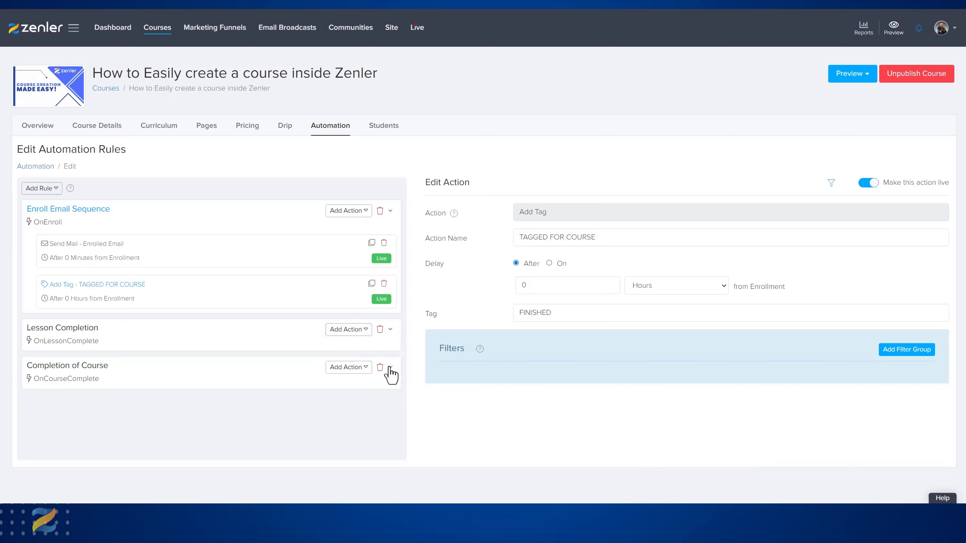
{"action": "left_click", "coordinate": [390, 374]}
{"action": "left_click", "coordinate": [390, 286]}
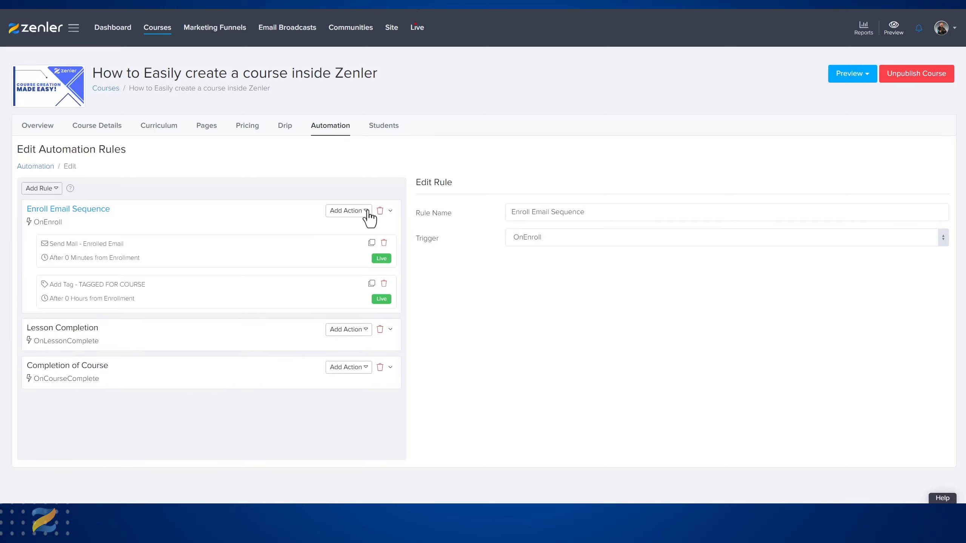
{"action": "left_click", "coordinate": [366, 211]}
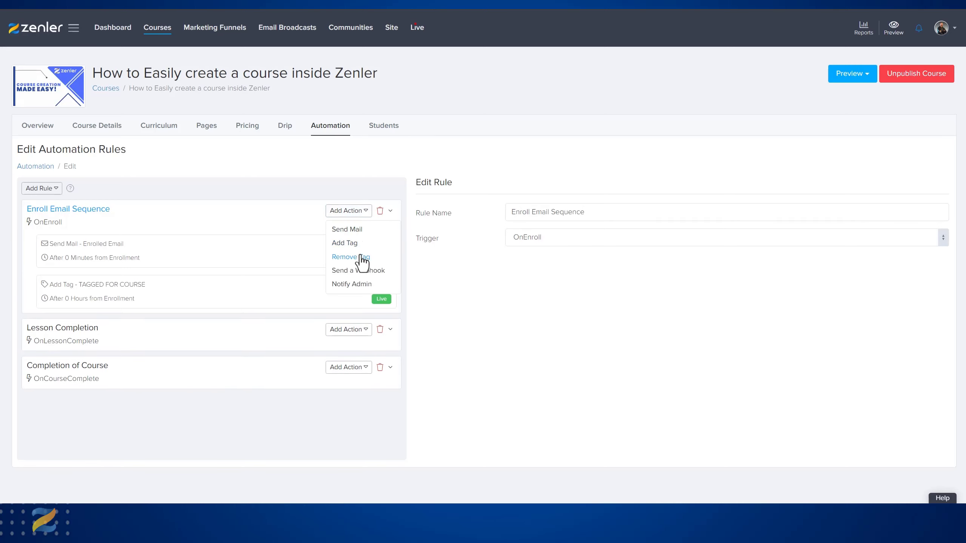
{"action": "left_click", "coordinate": [370, 261]}
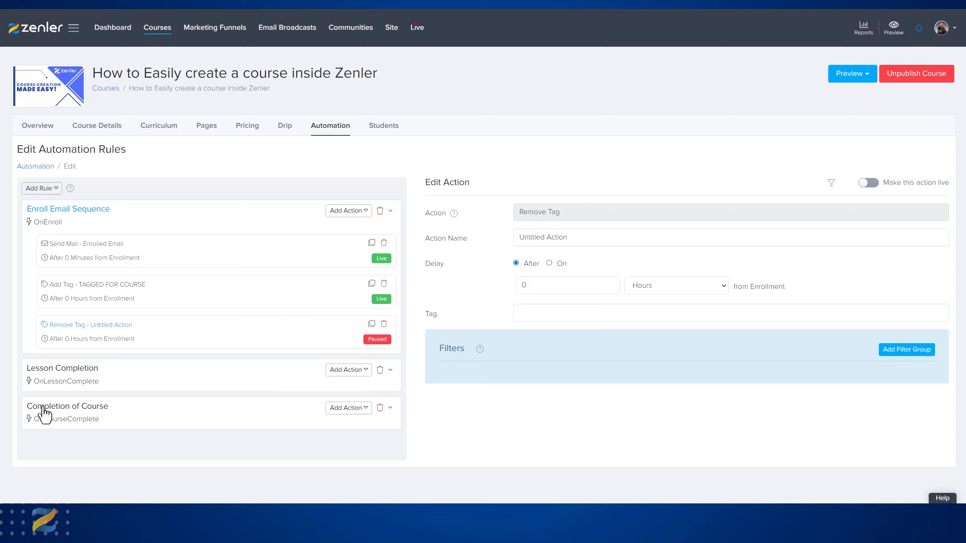
Check which action types can be added to the Completion of Course rule
{"action": "left_click", "coordinate": [372, 415]}
{"action": "left_click", "coordinate": [367, 291]}
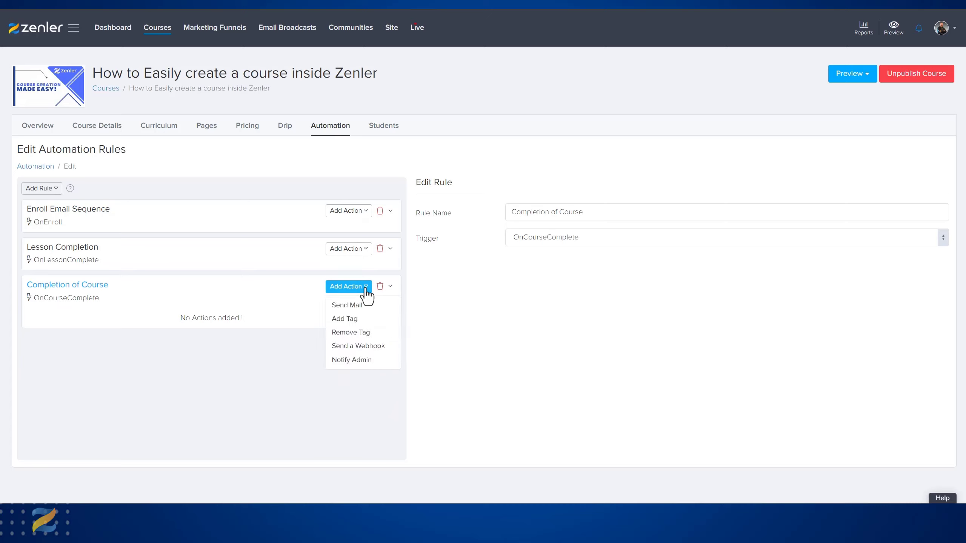
{"action": "left_click", "coordinate": [242, 384]}
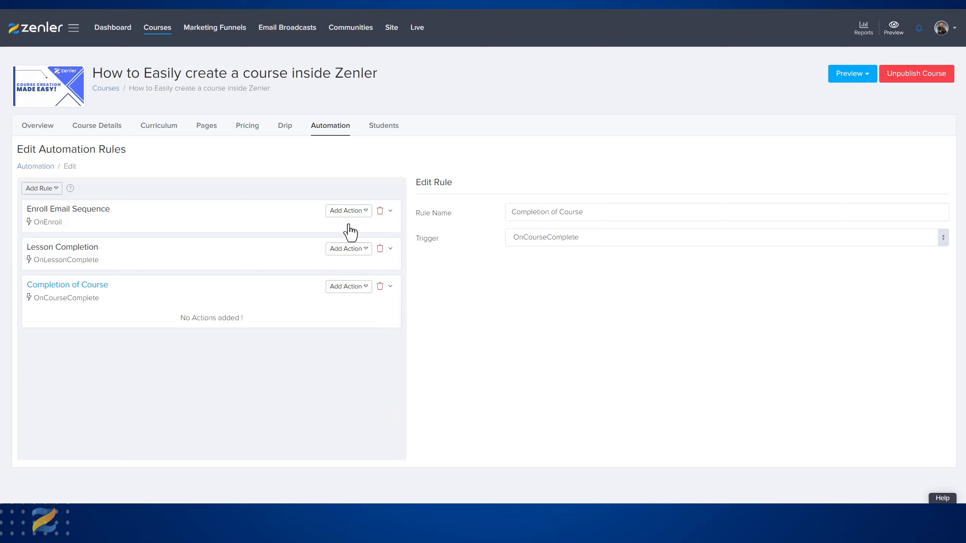
Add another Remove Tag action to the Enroll Email Sequence rule and name it "REOMOVE TAG"
{"action": "left_click", "coordinate": [365, 213]}
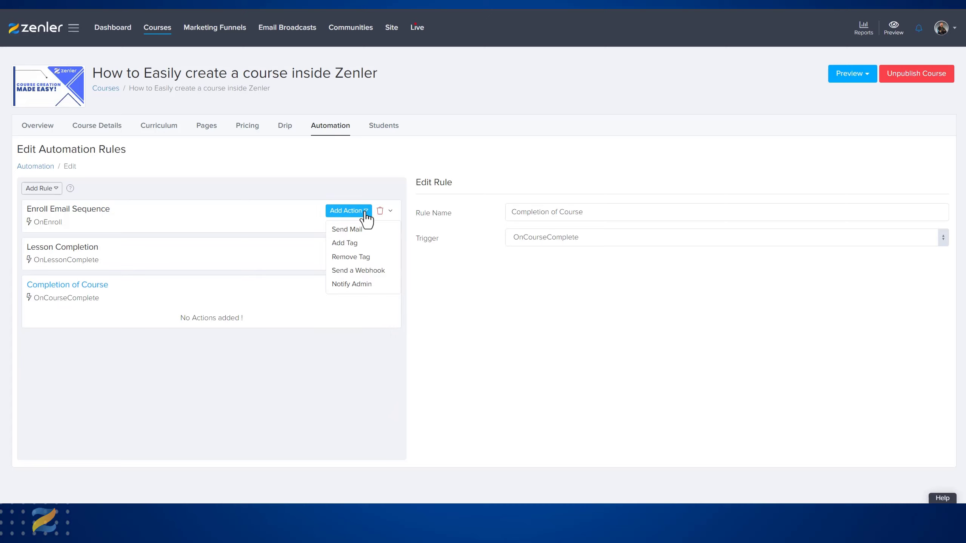
{"action": "left_click", "coordinate": [343, 258]}
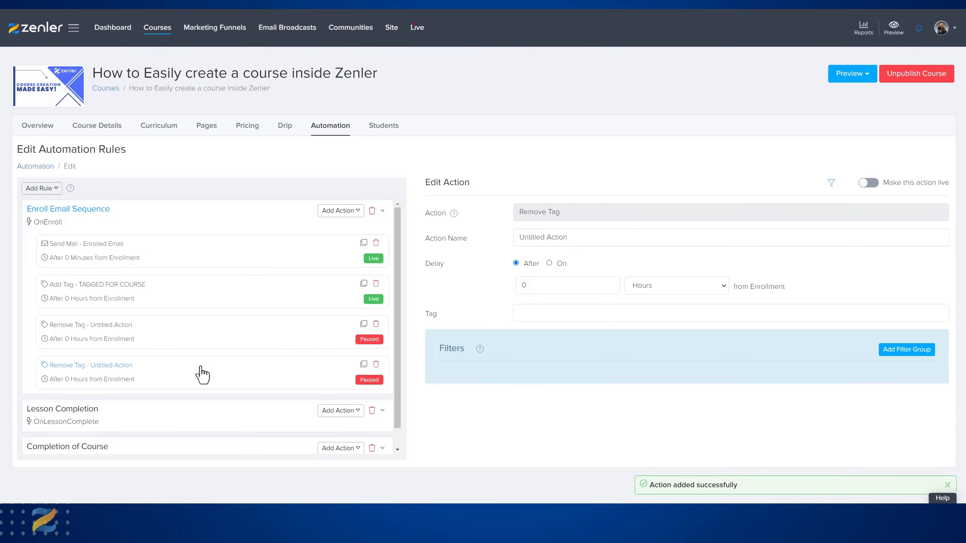
{"action": "left_click_drag", "start_coordinate": [576, 239], "coordinate": [475, 238]}
{"action": "type", "text": "REOMOVE TAG"}
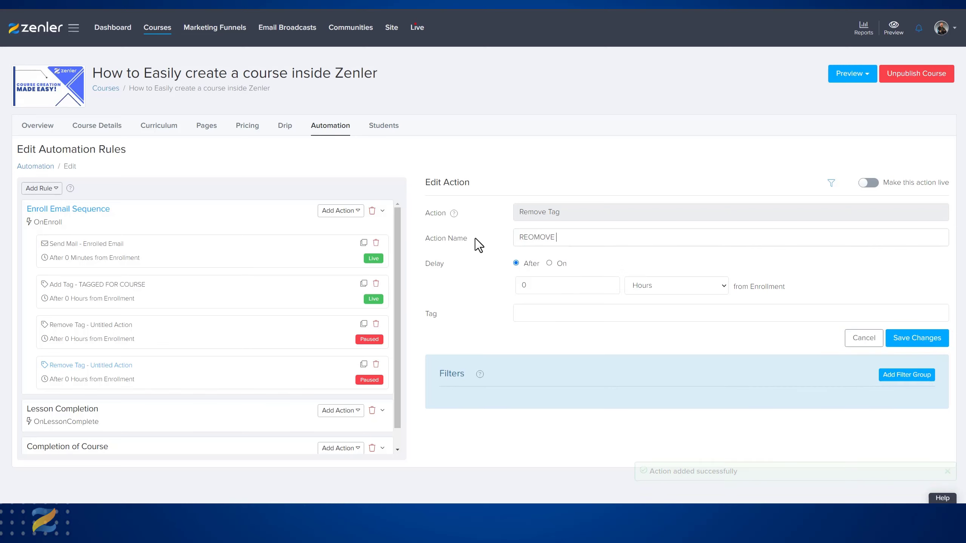
Set the Remove Tag action's tag to FINISHED and its delay to 1 Days after enrollment
{"action": "left_click", "coordinate": [533, 315]}
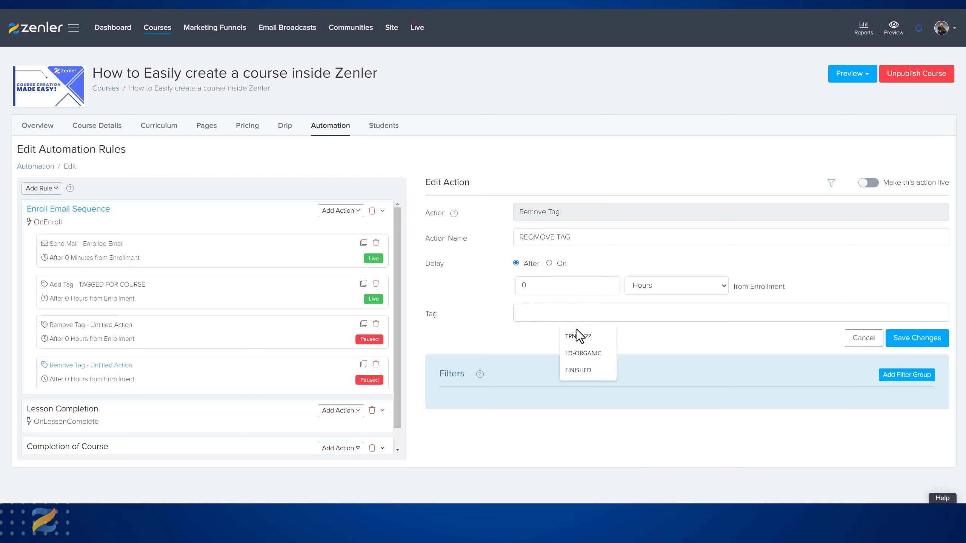
{"action": "left_click", "coordinate": [577, 374]}
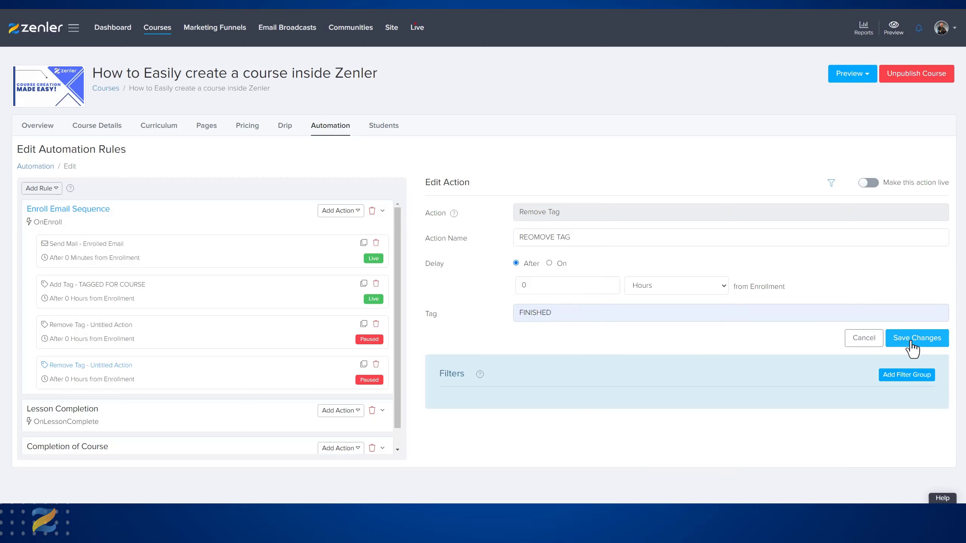
{"action": "left_click", "coordinate": [718, 293]}
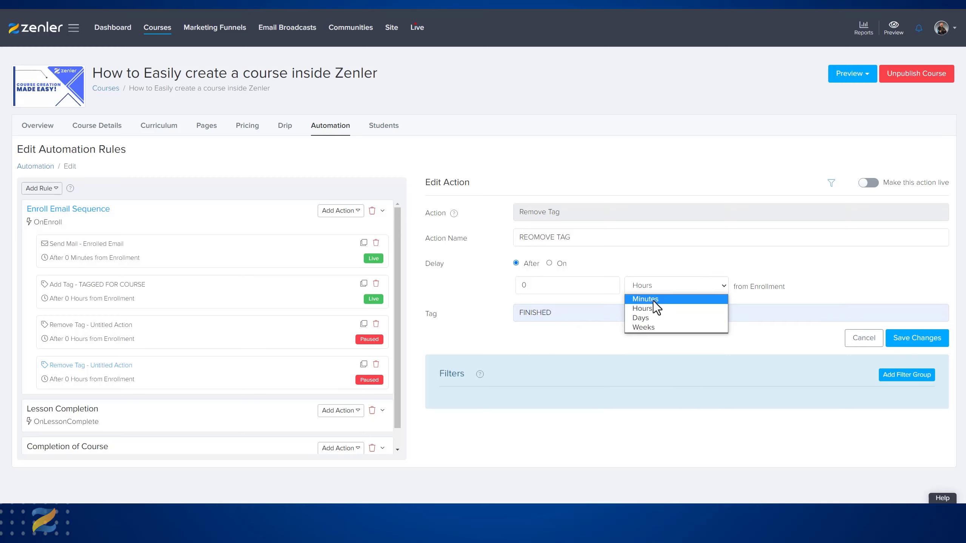
{"action": "left_click", "coordinate": [645, 321]}
{"action": "left_click_drag", "start_coordinate": [547, 296], "coordinate": [516, 295]}
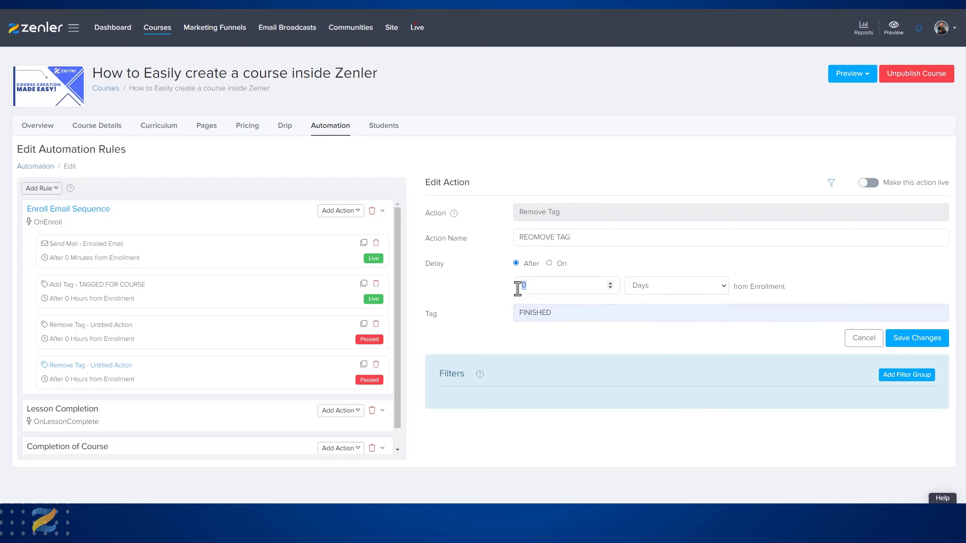
{"action": "type", "text": "1"}
Correct the action name to "REMOVE TAG" and save the action as live without applying it to existing students
{"action": "left_click", "coordinate": [535, 237]}
{"action": "key", "text": "BackSpace"}
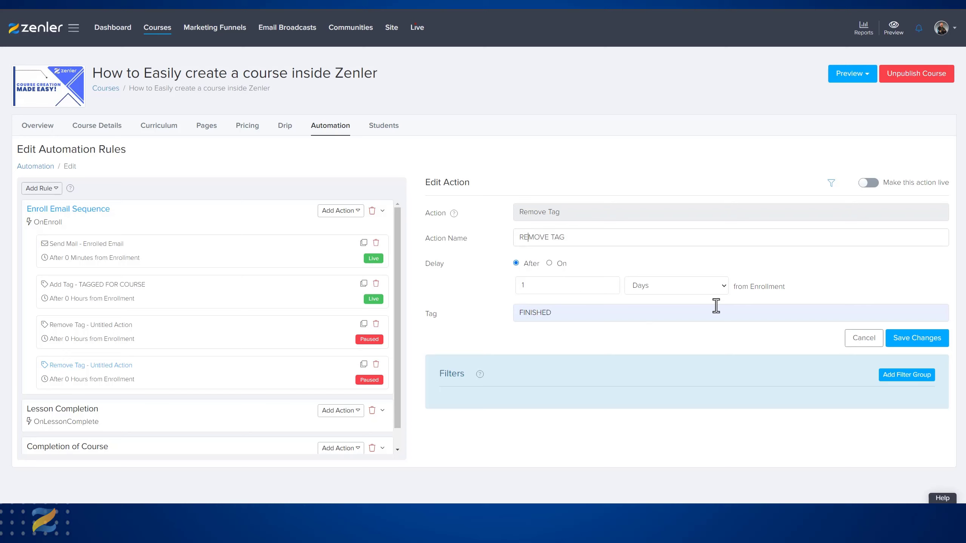
{"action": "left_click", "coordinate": [897, 338]}
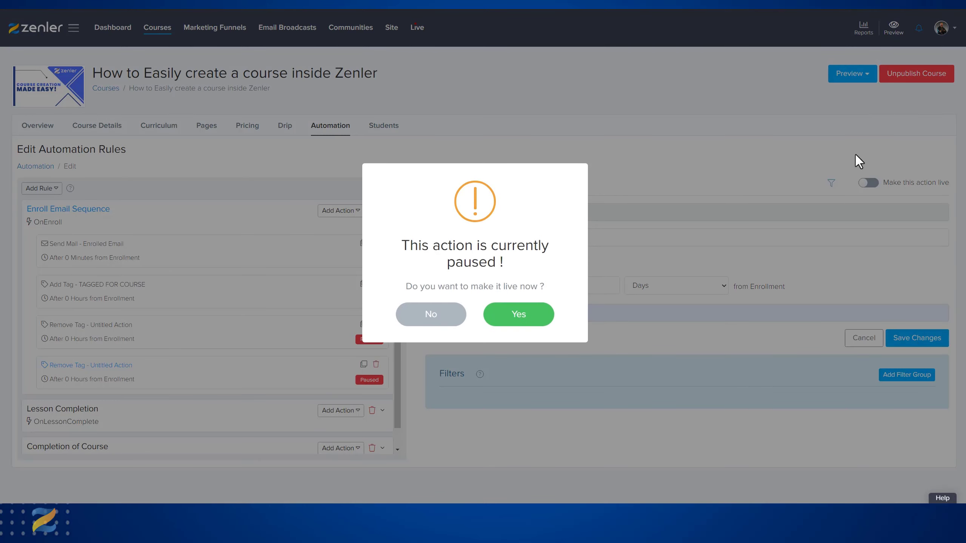
{"action": "left_click", "coordinate": [528, 313]}
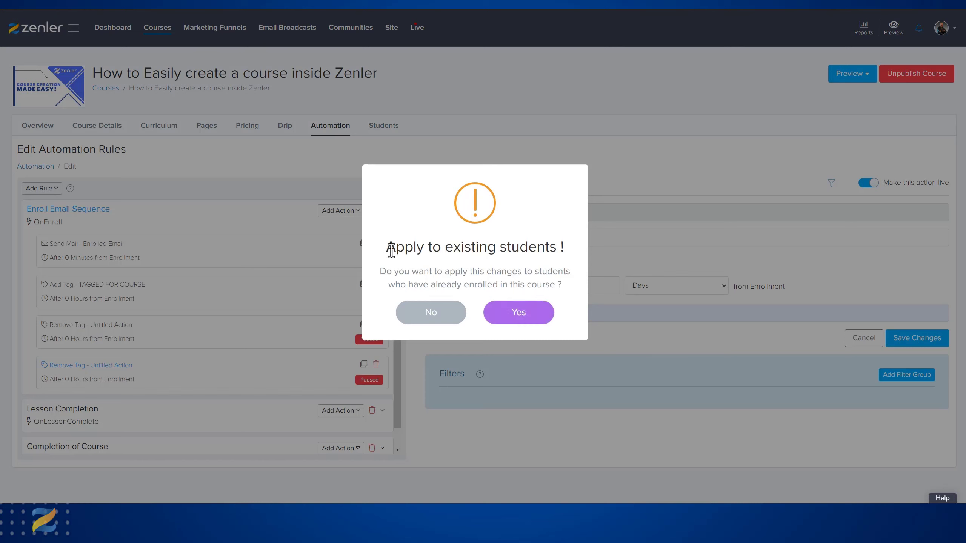
{"action": "left_click_drag", "start_coordinate": [390, 249], "coordinate": [576, 246]}
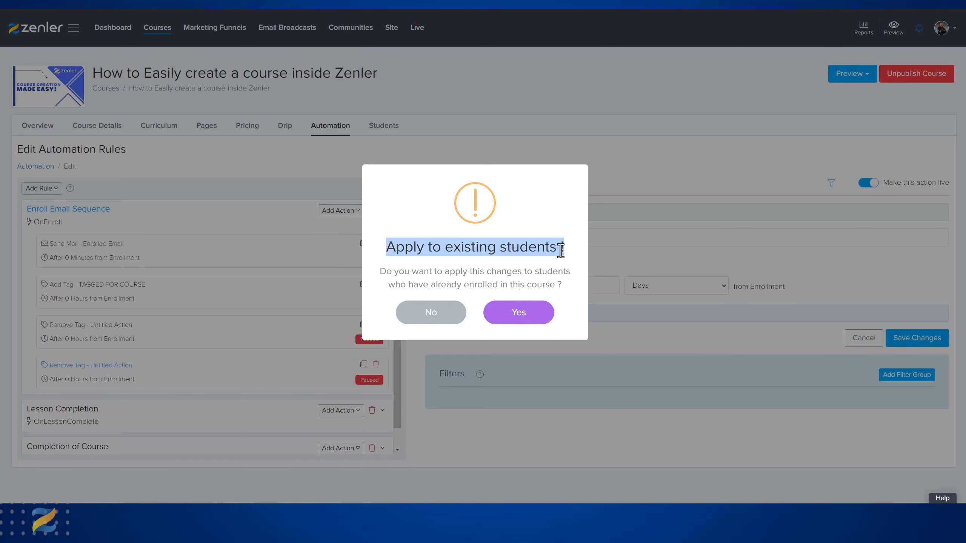
{"action": "left_click", "coordinate": [432, 313]}
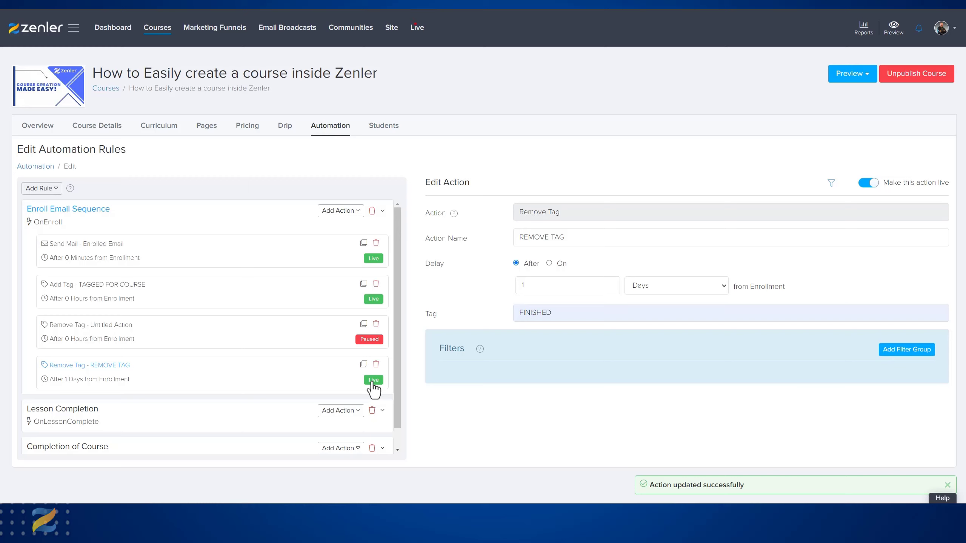
Add a Send a Webhook action to the Enroll Email Sequence rule and check its Hook Url field and delay units
{"action": "left_click", "coordinate": [359, 211]}
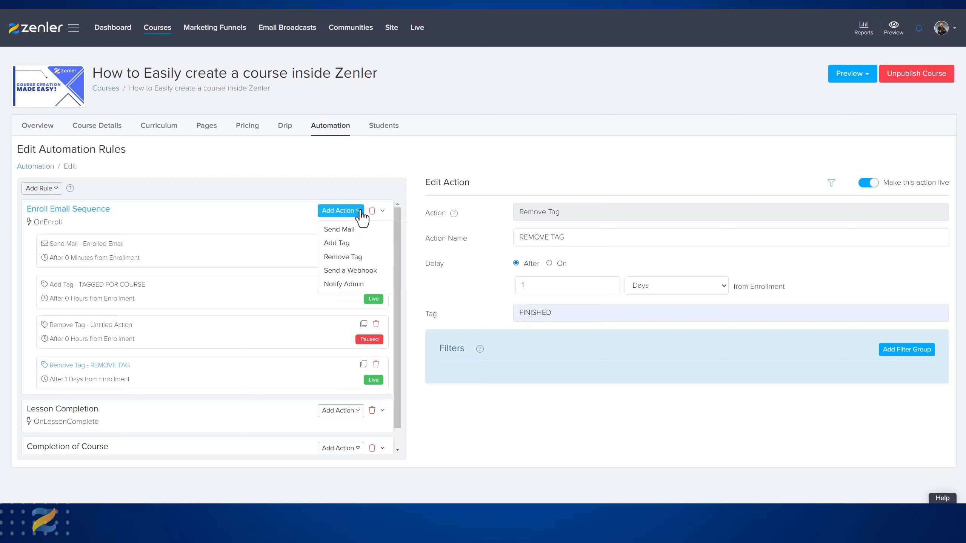
{"action": "left_click", "coordinate": [341, 271]}
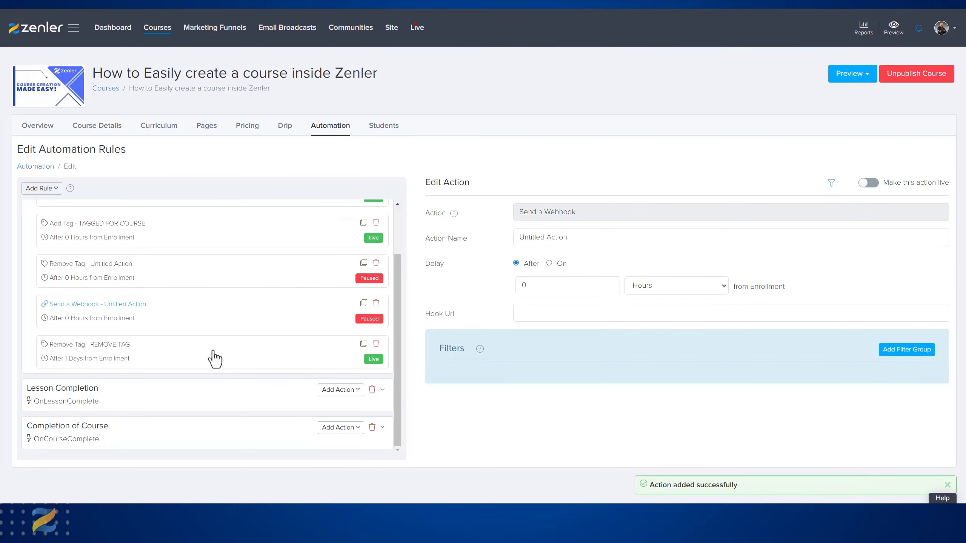
{"action": "left_click", "coordinate": [211, 359]}
{"action": "left_click", "coordinate": [214, 319]}
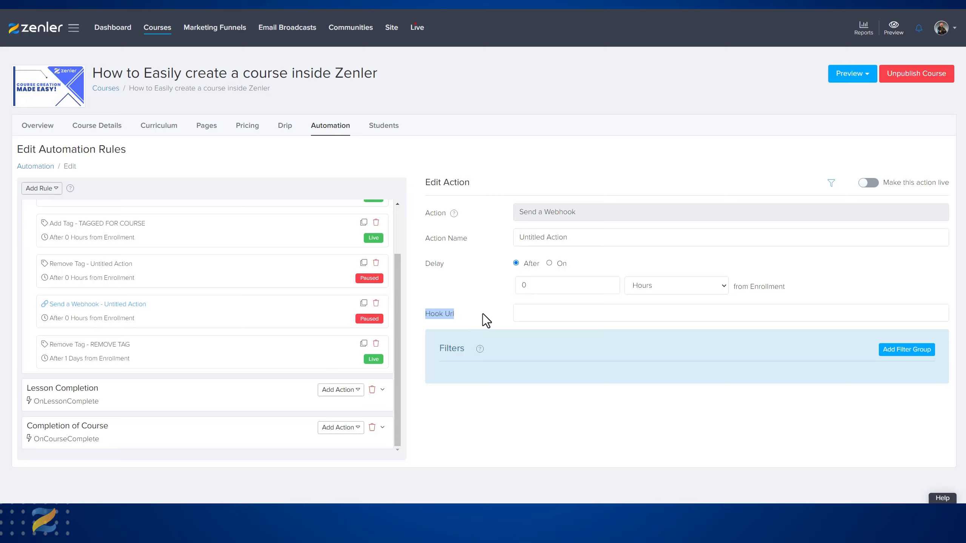
{"action": "left_click", "coordinate": [457, 315]}
{"action": "left_click", "coordinate": [461, 315]}
{"action": "left_click", "coordinate": [715, 287]}
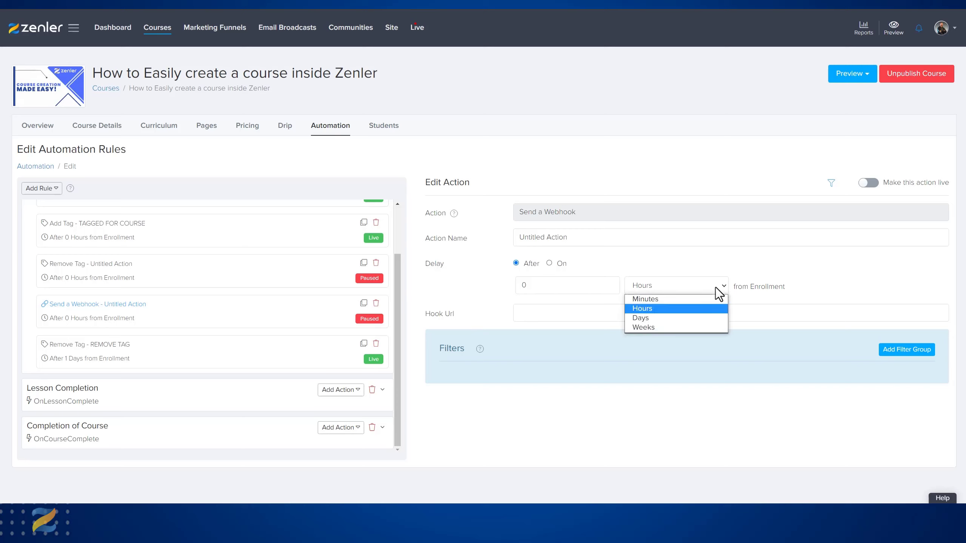
{"action": "left_click", "coordinate": [499, 277]}
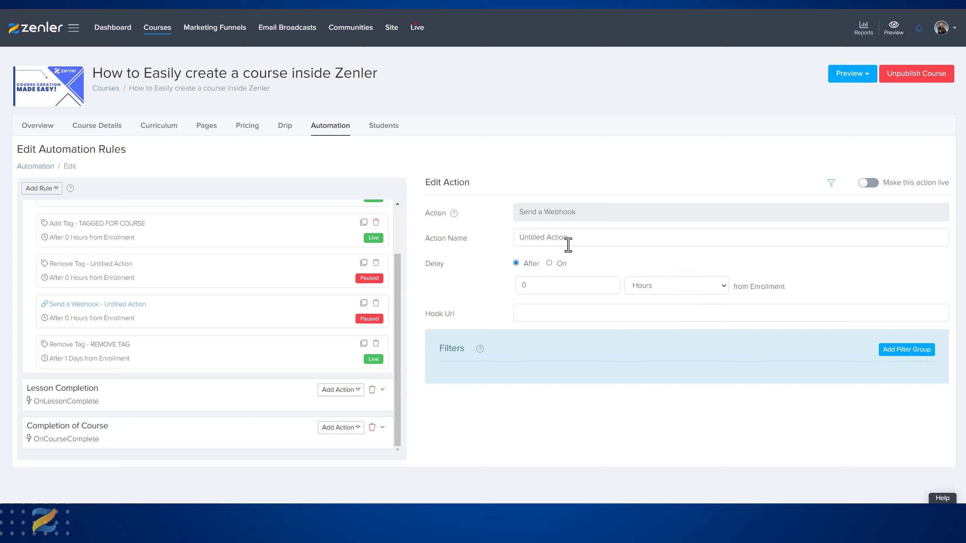
Name the webhook action "WEBHOOK FOR ZAPIER" and try to save it without a hook URL
{"action": "left_click_drag", "start_coordinate": [568, 237], "coordinate": [518, 237]}
{"action": "type", "text": "WEBHOOK"}
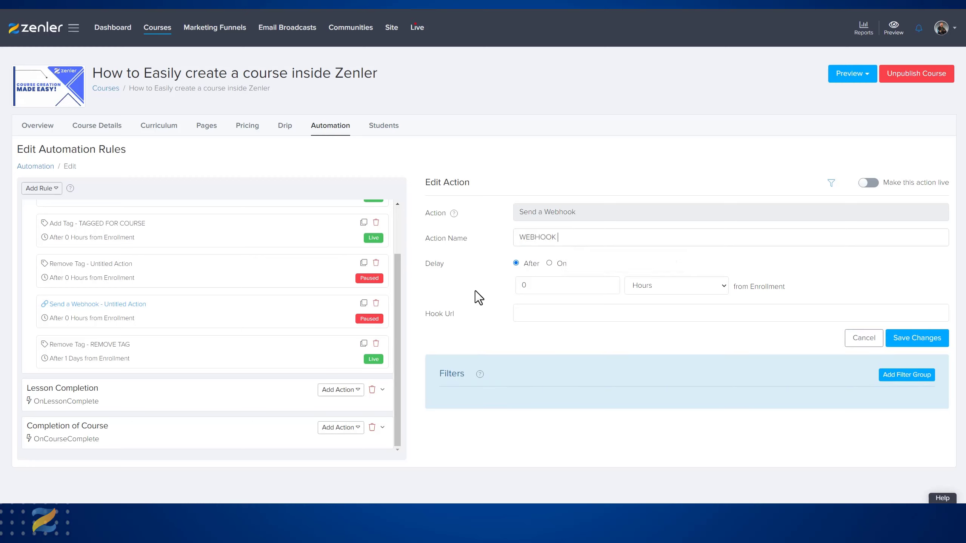
{"action": "type", "text": " FOR ZAPIER"}
{"action": "left_click", "coordinate": [898, 338]}
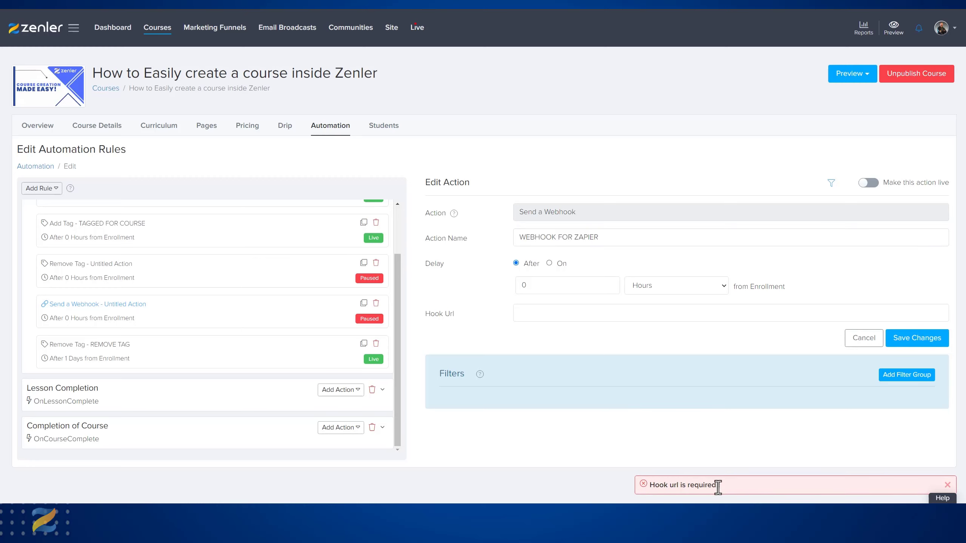
{"action": "left_click", "coordinate": [522, 318]}
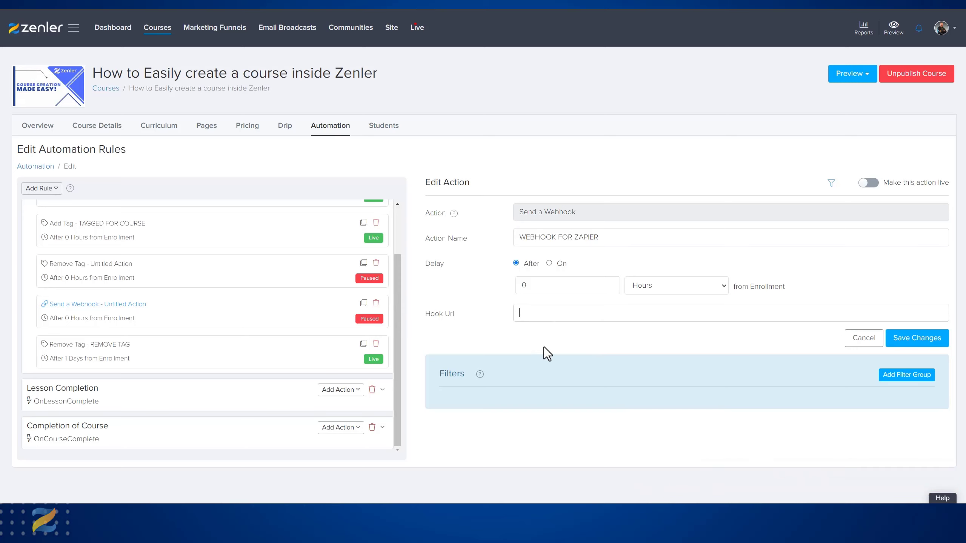
{"action": "left_click_drag", "start_coordinate": [398, 311], "coordinate": [392, 256]}
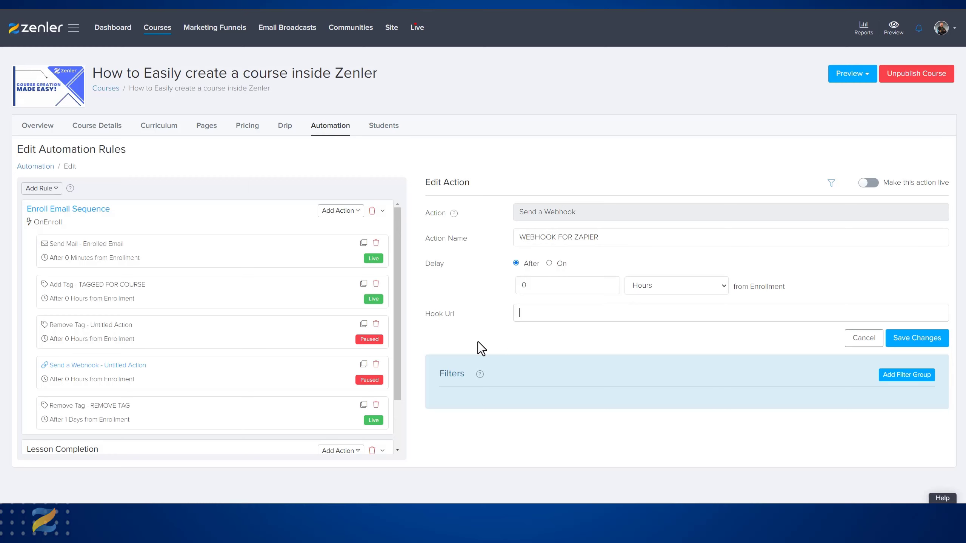
Add a Notify Admin action to the Enroll Email Sequence rule, discarding the unsaved webhook changes
{"action": "left_click", "coordinate": [358, 212]}
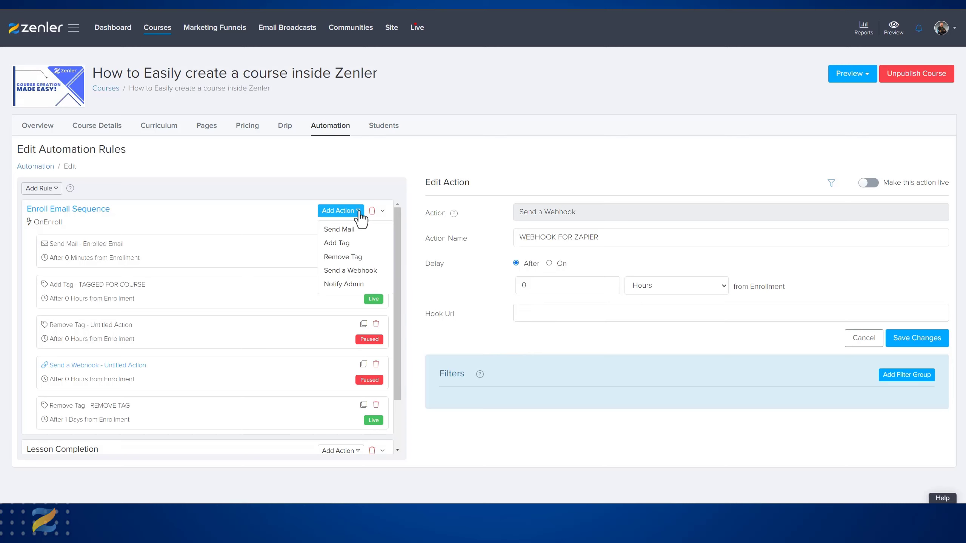
{"action": "left_click", "coordinate": [337, 286]}
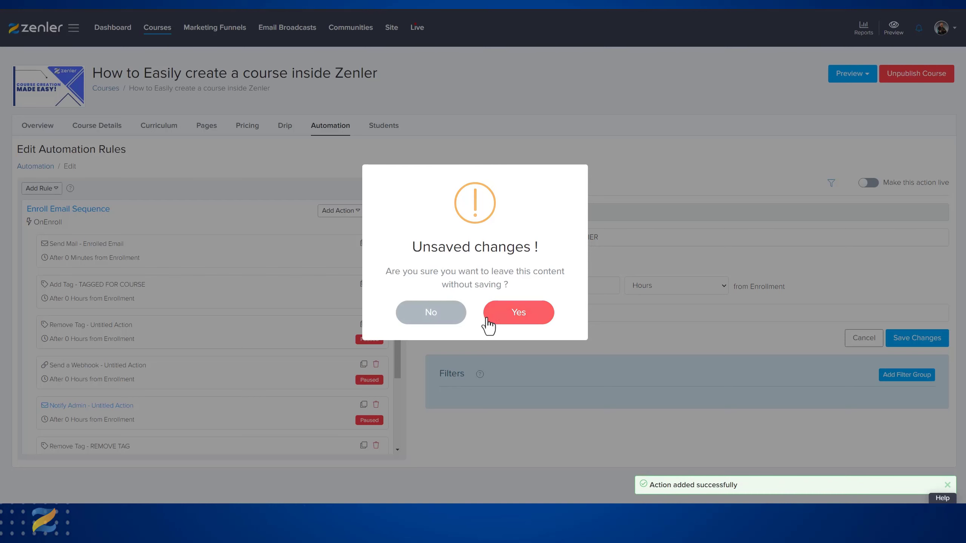
{"action": "left_click", "coordinate": [518, 316]}
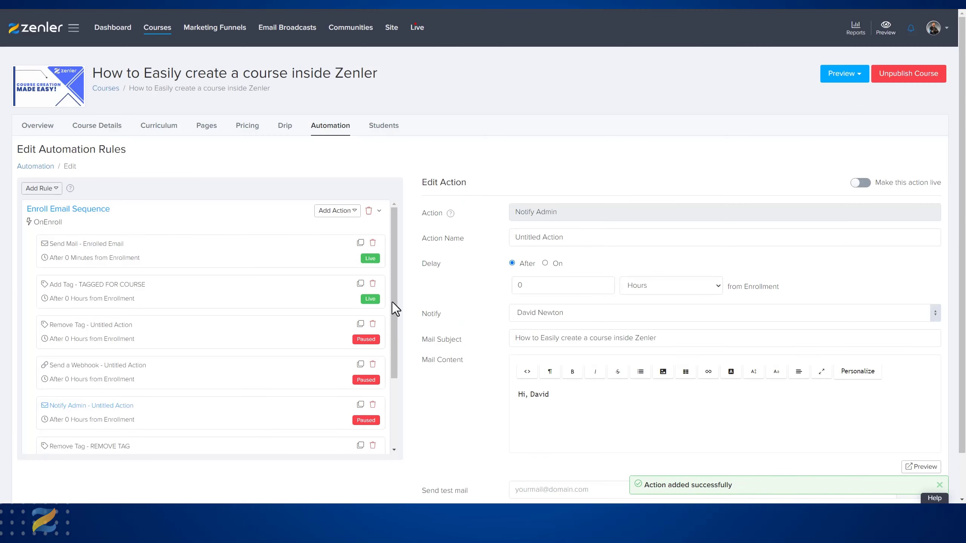
{"action": "left_click_drag", "start_coordinate": [392, 303], "coordinate": [393, 390]}
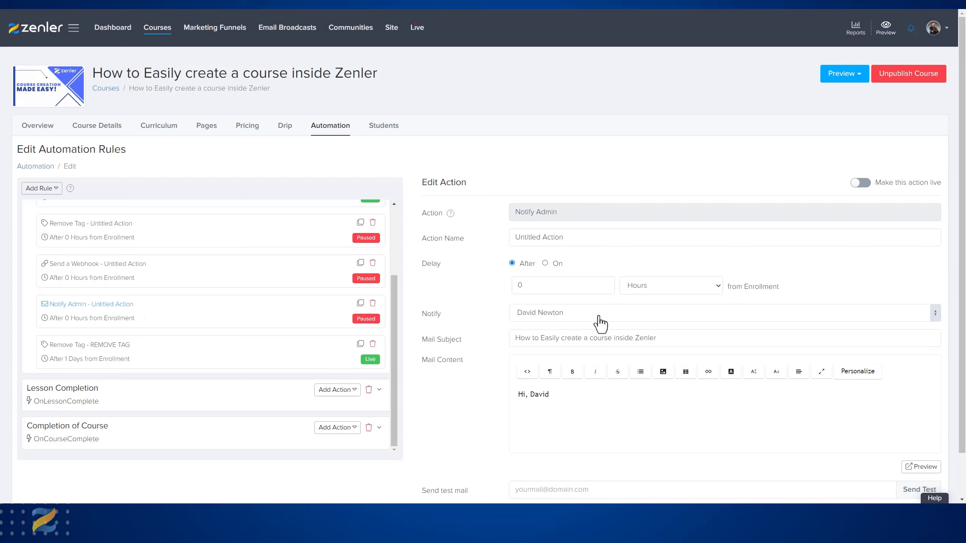
Choose the first listed admin as the notification recipient and append "DATA" to the mail subject
{"action": "left_click", "coordinate": [573, 318]}
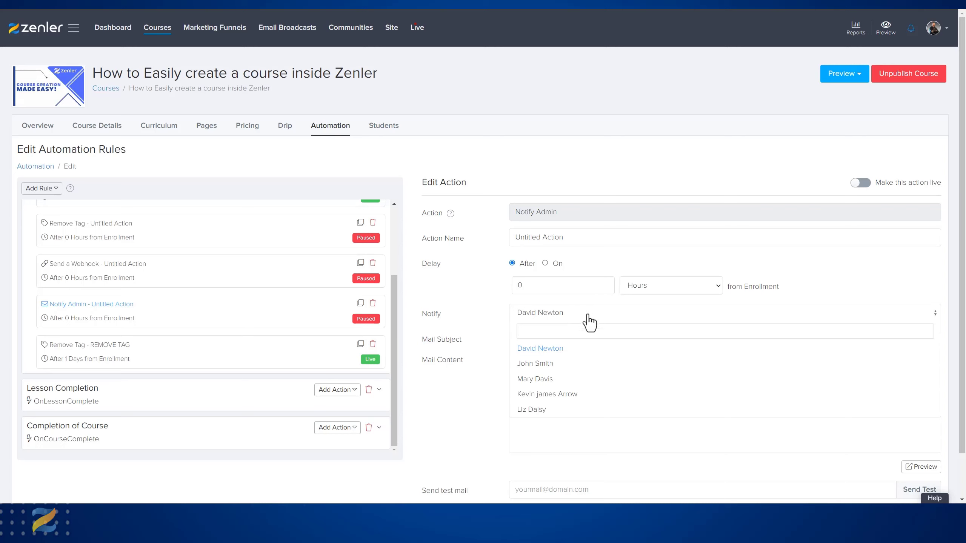
{"action": "left_click", "coordinate": [539, 348]}
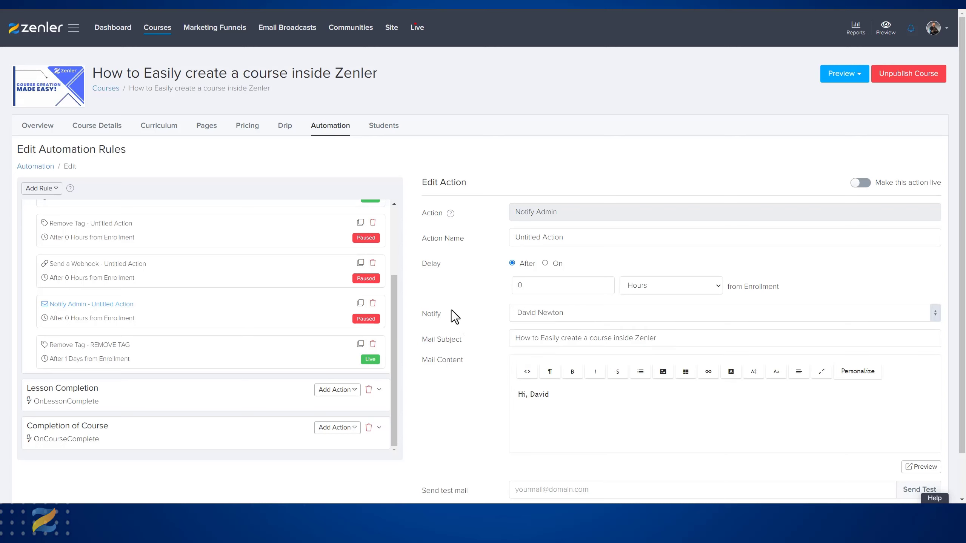
{"action": "left_click_drag", "start_coordinate": [661, 339], "coordinate": [684, 331]}
{"action": "type", "text": "DTA"}
{"action": "type", "text": "TA"}
Insert the first_name, course_name and email personalization fields on separate lines below the greeting in the mail content
{"action": "left_click", "coordinate": [564, 400]}
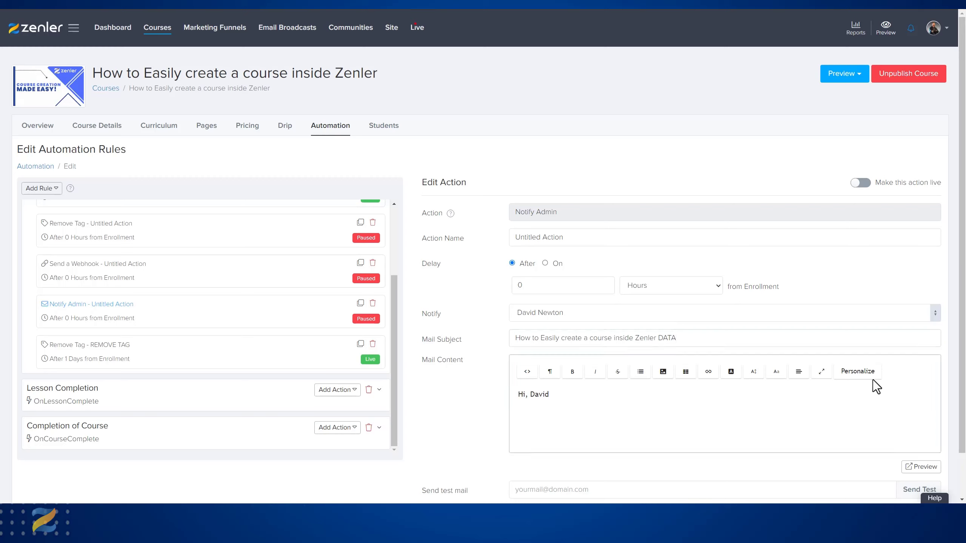
{"action": "left_click", "coordinate": [853, 375]}
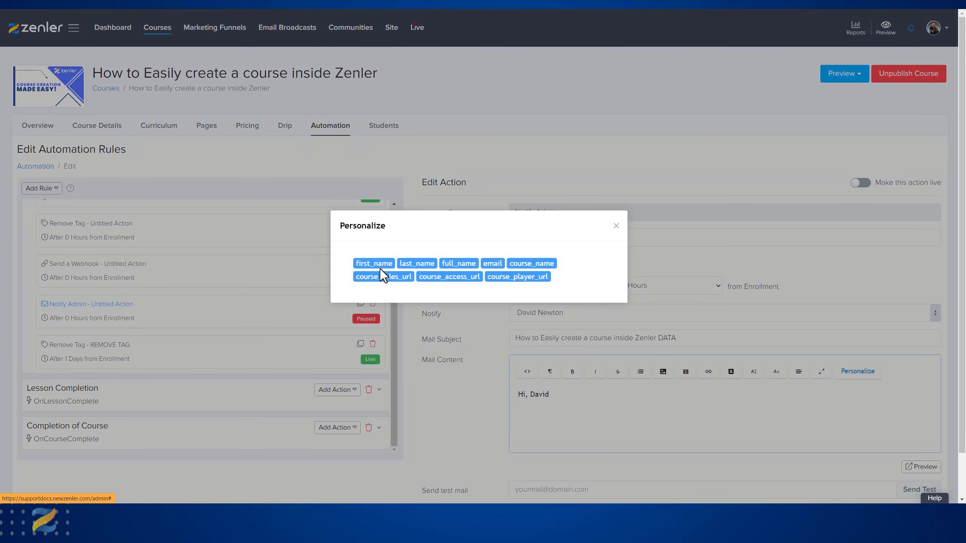
{"action": "left_click", "coordinate": [376, 268]}
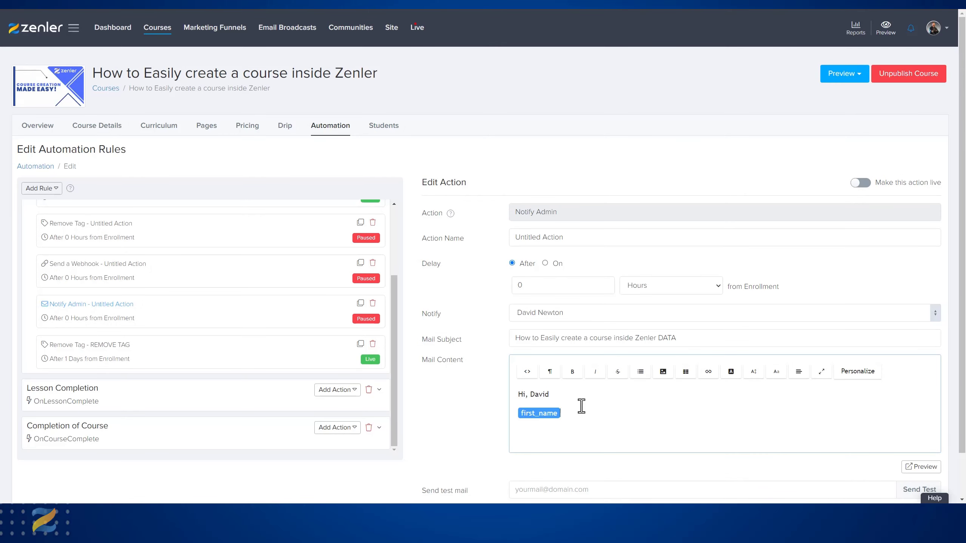
{"action": "key", "text": "Return"}
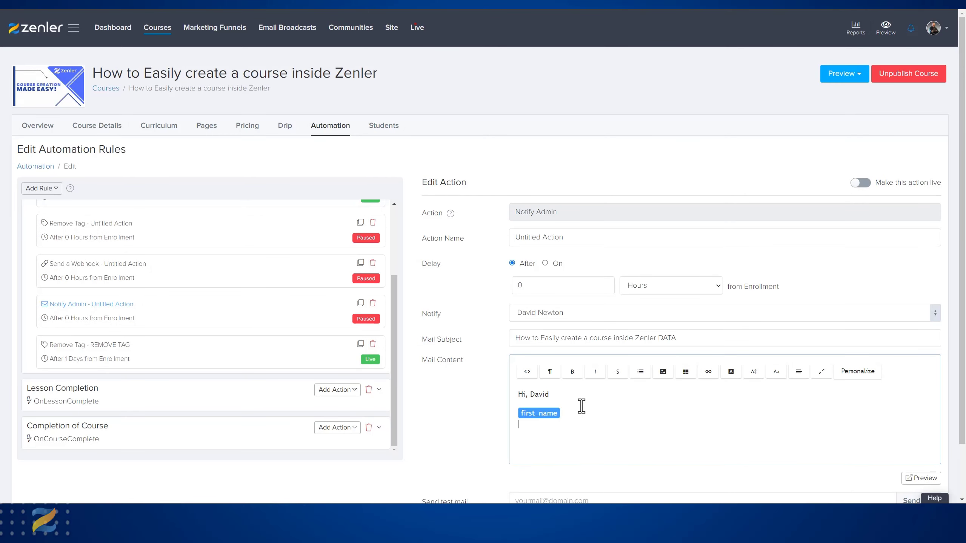
{"action": "left_click", "coordinate": [849, 375]}
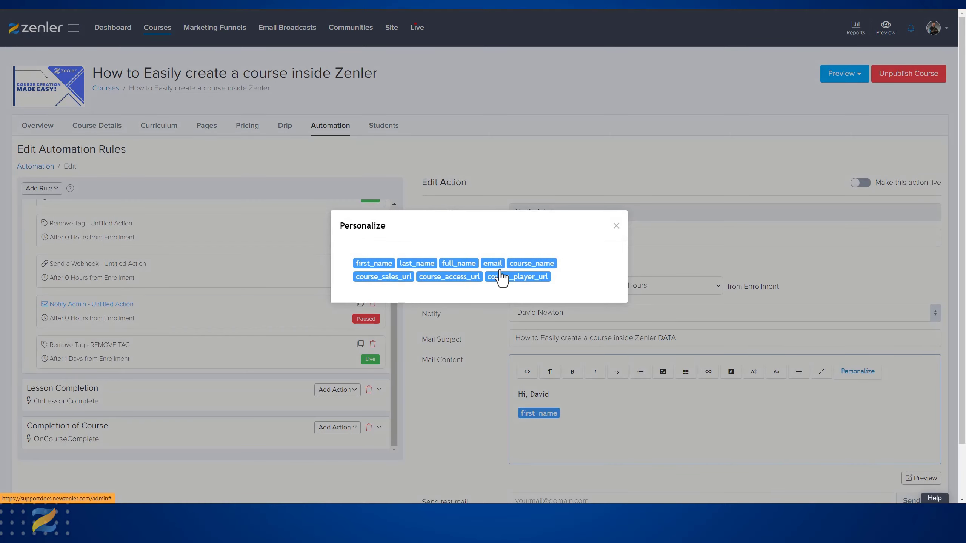
{"action": "left_click", "coordinate": [526, 265]}
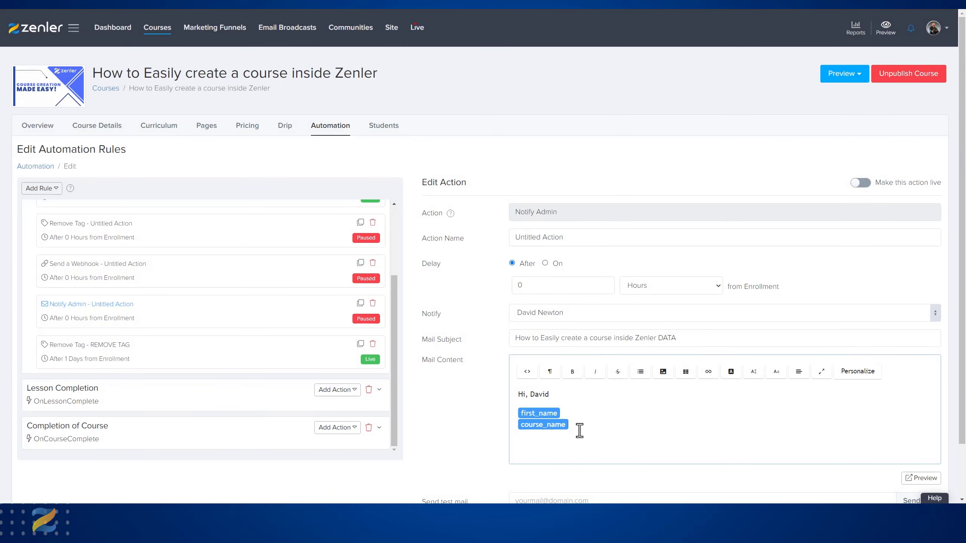
{"action": "key", "text": "Return"}
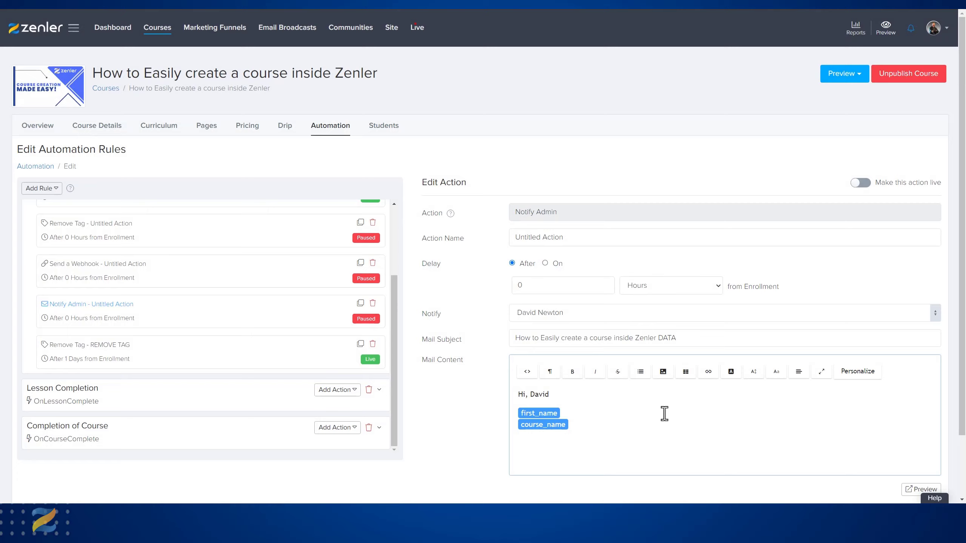
{"action": "left_click", "coordinate": [864, 377]}
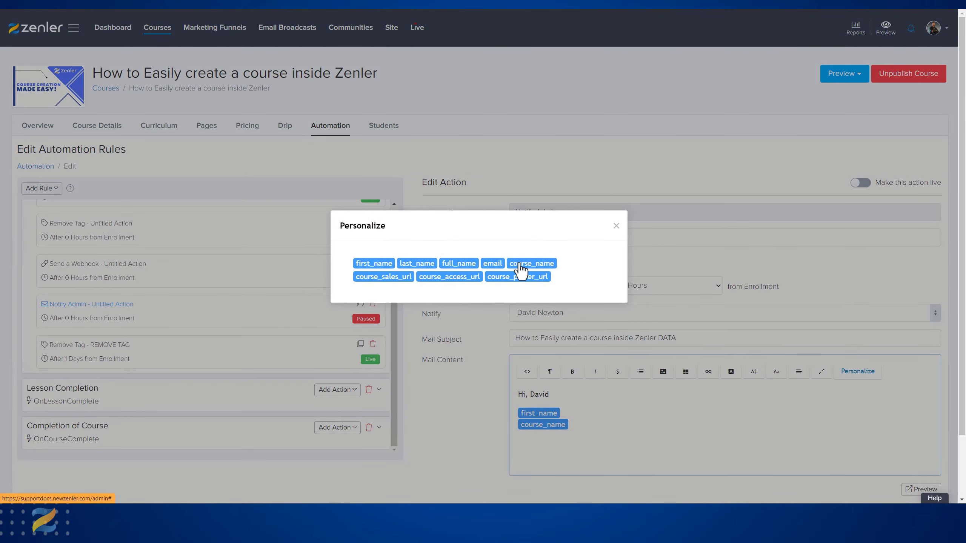
{"action": "left_click", "coordinate": [492, 263]}
Name the Notify Admin action "NOTIFY ME" and save it as live
{"action": "scroll", "coordinate": [593, 410], "scroll_direction": "down", "scroll_amount": 2}
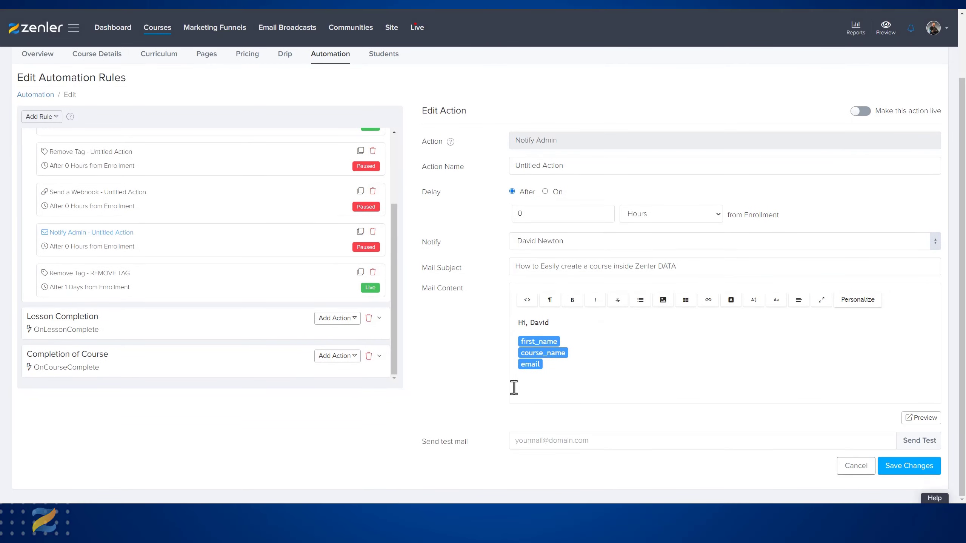
{"action": "scroll", "coordinate": [477, 378], "scroll_direction": "up", "scroll_amount": 1}
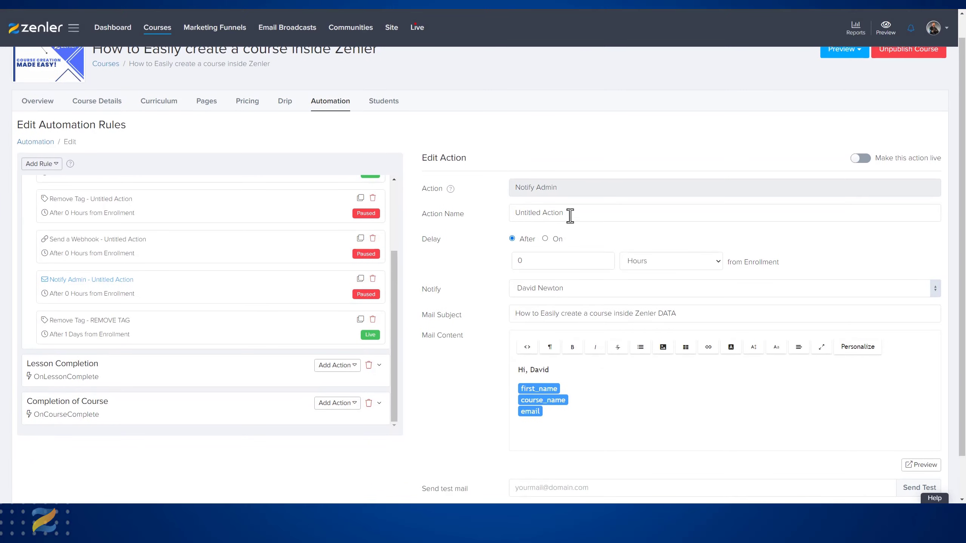
{"action": "left_click_drag", "start_coordinate": [570, 213], "coordinate": [494, 217]}
{"action": "type", "text": "NOTIFY ME"}
{"action": "scroll", "coordinate": [455, 410], "scroll_direction": "down", "scroll_amount": 2}
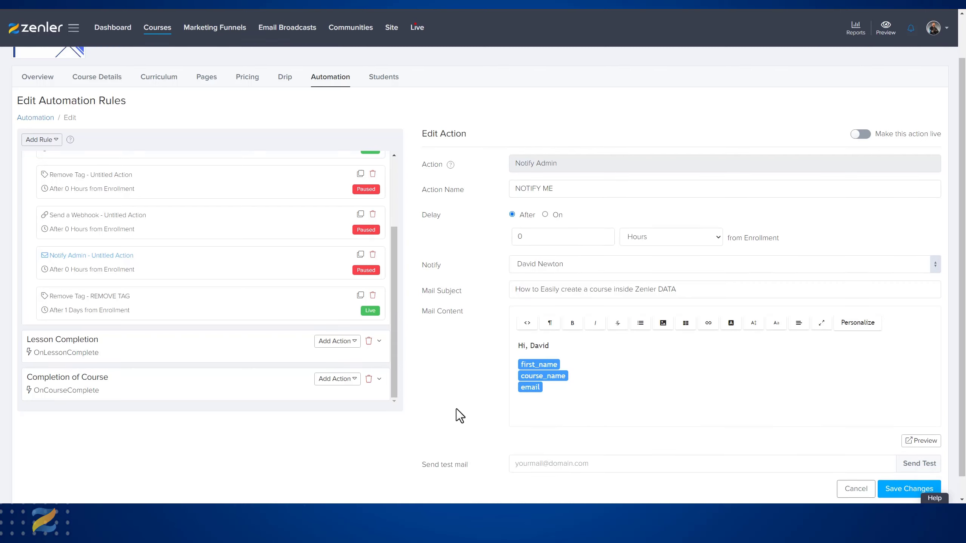
{"action": "left_click", "coordinate": [900, 470]}
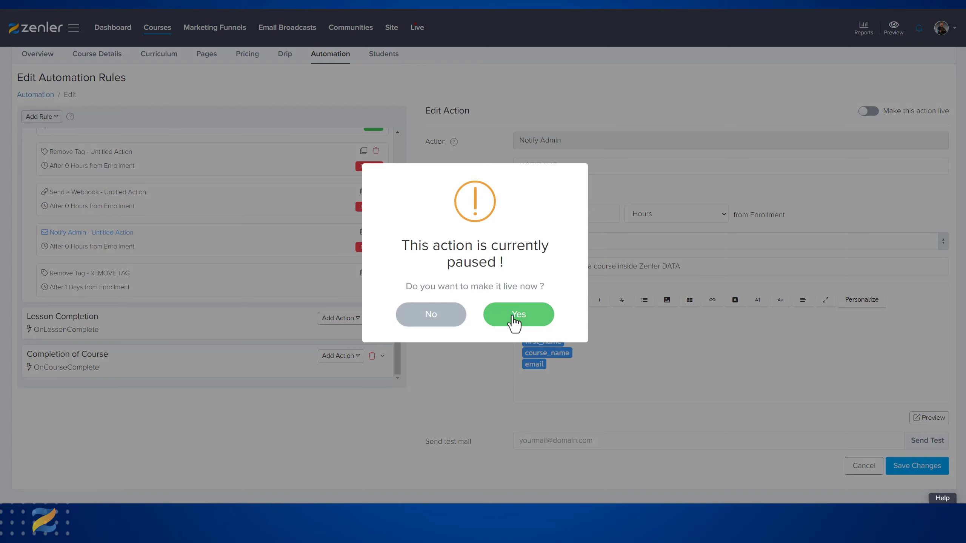
{"action": "left_click", "coordinate": [518, 314]}
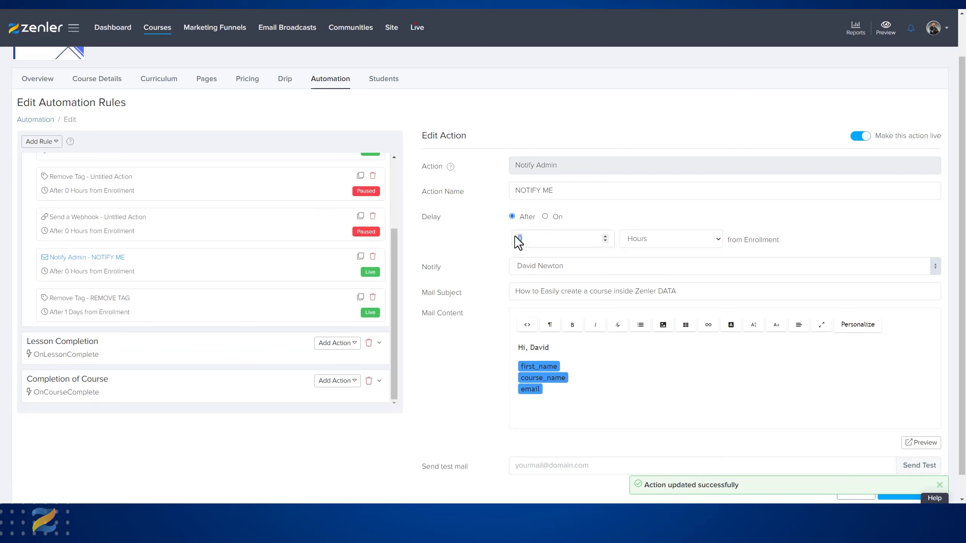
Check the delay unit options and the enrollment timing of the NOTIFY ME action
{"action": "left_click", "coordinate": [719, 239]}
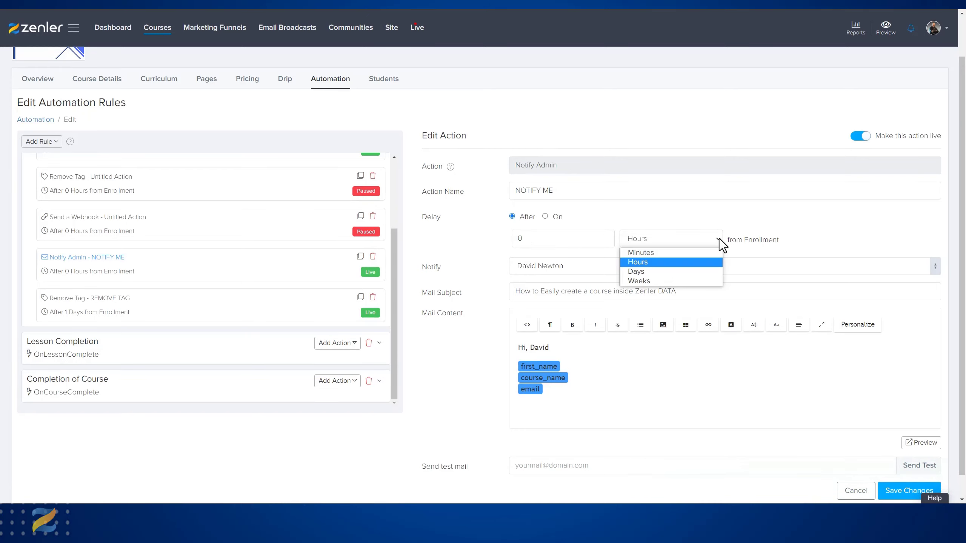
{"action": "left_click", "coordinate": [488, 235]}
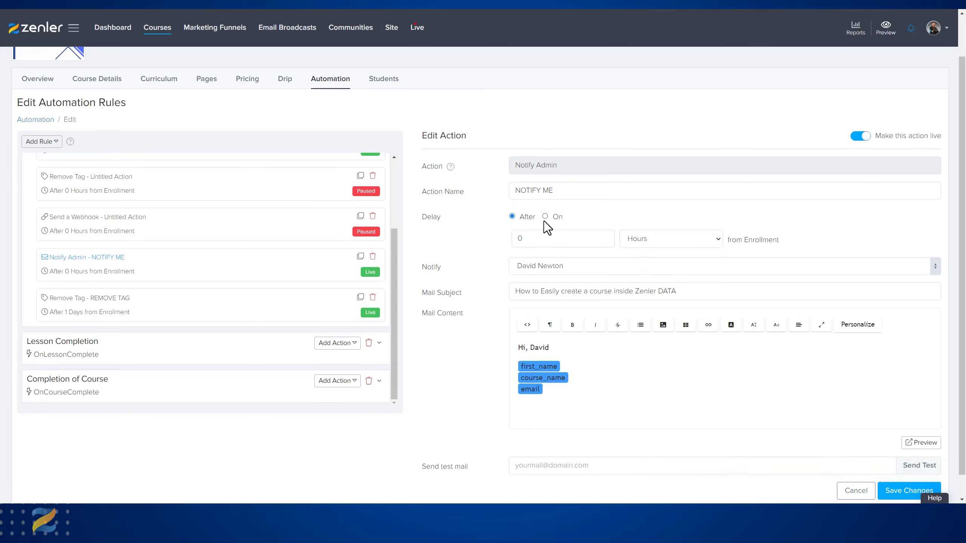
{"action": "left_click_drag", "start_coordinate": [729, 241], "coordinate": [801, 240]}
{"action": "left_click", "coordinate": [821, 243]}
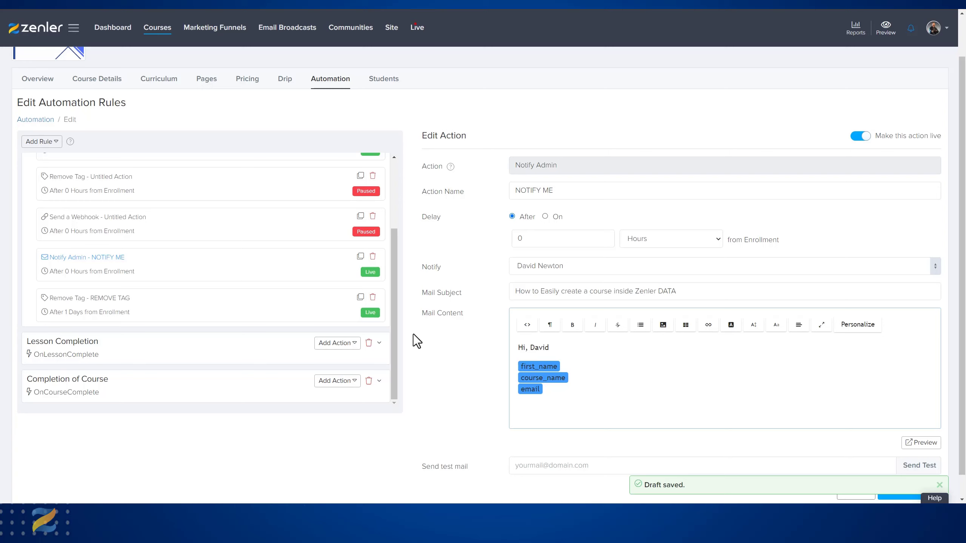
Review the Enroll Email Sequence actions and the action types available for the Lesson Completion rule
{"action": "left_click_drag", "start_coordinate": [394, 285], "coordinate": [392, 216]}
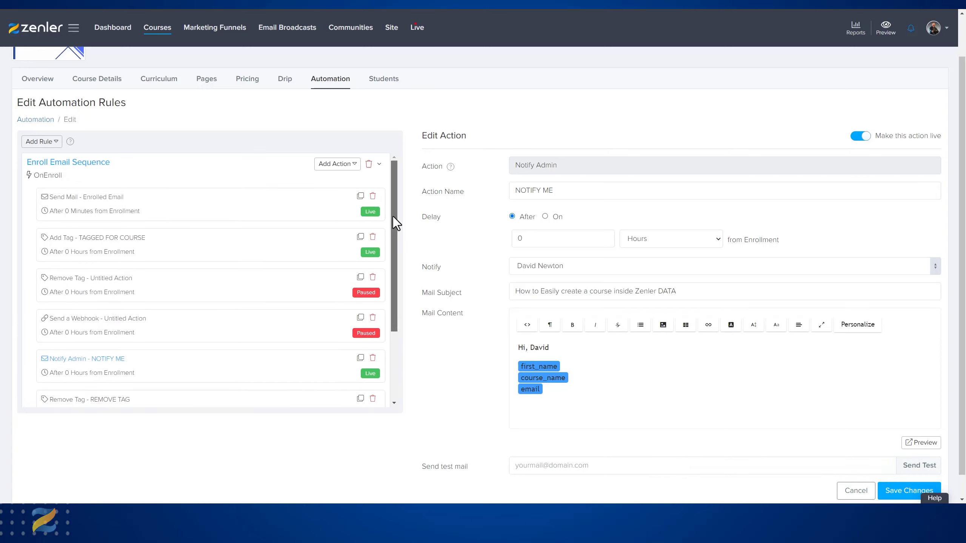
{"action": "left_click", "coordinate": [356, 166]}
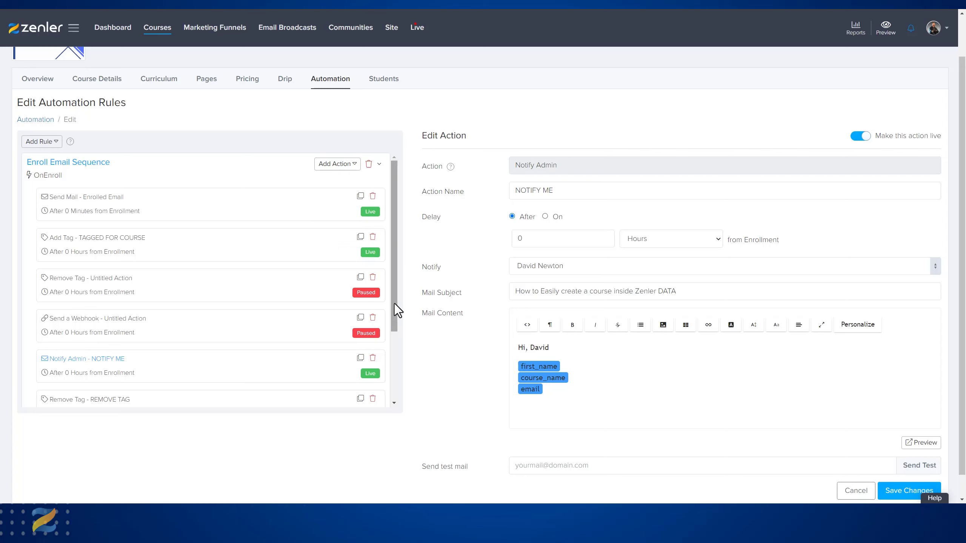
{"action": "left_click_drag", "start_coordinate": [394, 304], "coordinate": [393, 403]}
{"action": "left_click", "coordinate": [355, 344]}
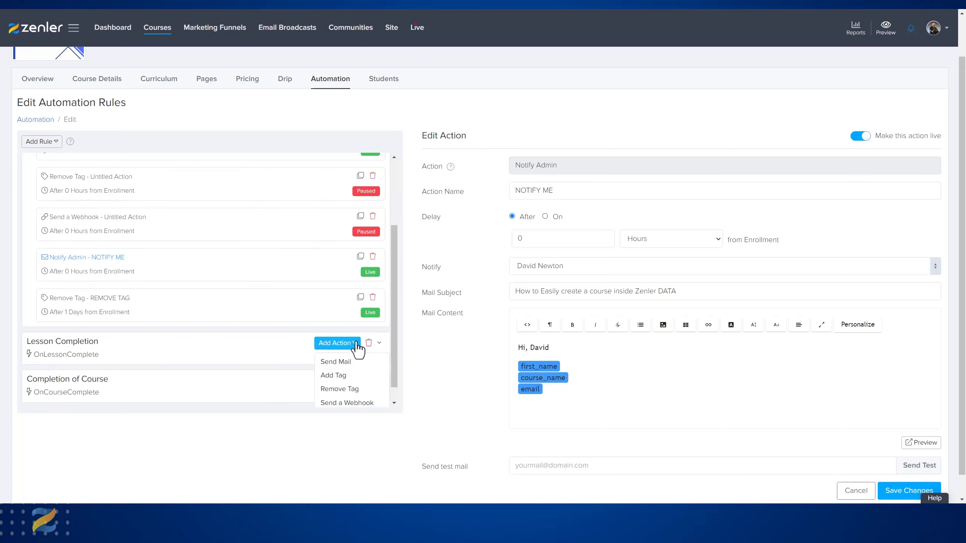
{"action": "left_click_drag", "start_coordinate": [392, 323], "coordinate": [392, 347]}
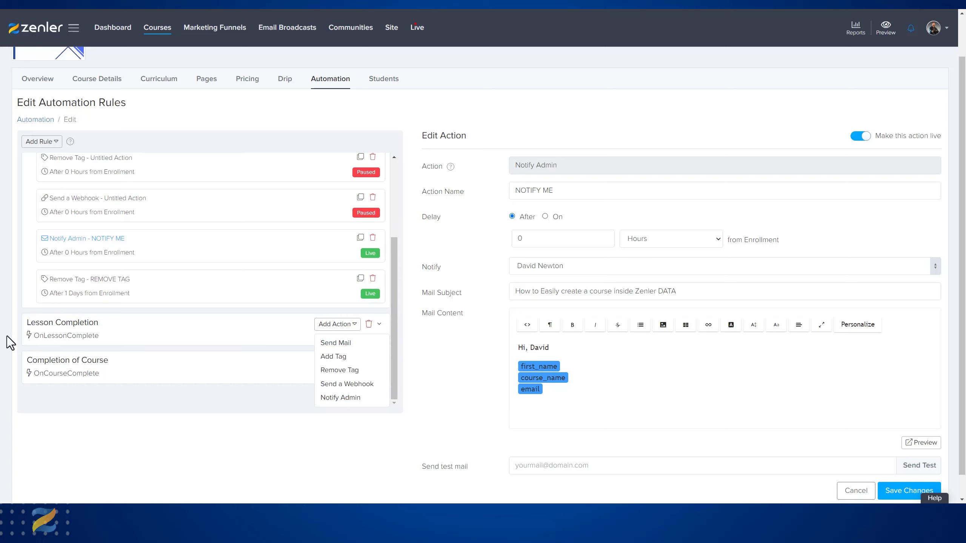
Open the Completion of Course rule and check which action types can be added to it
{"action": "left_click", "coordinate": [181, 375]}
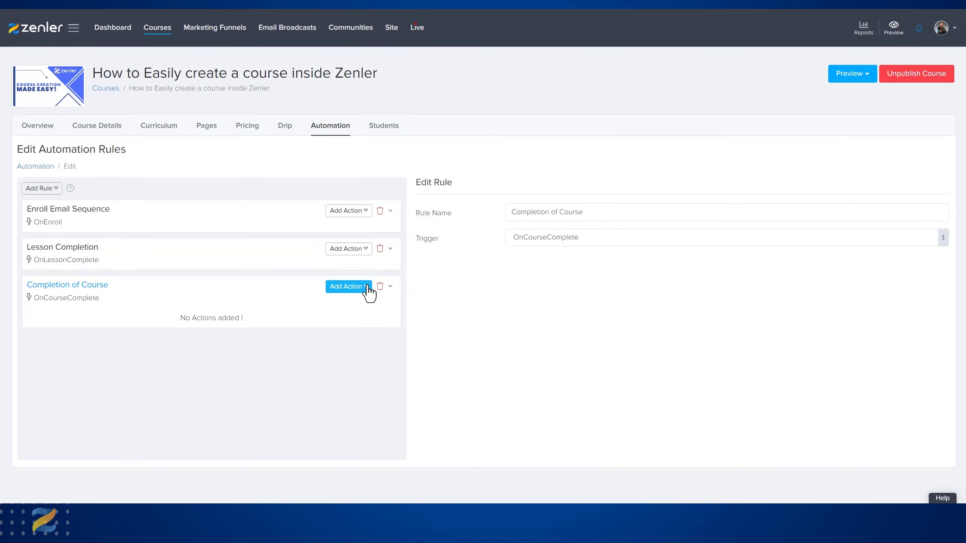
{"action": "left_click", "coordinate": [368, 288]}
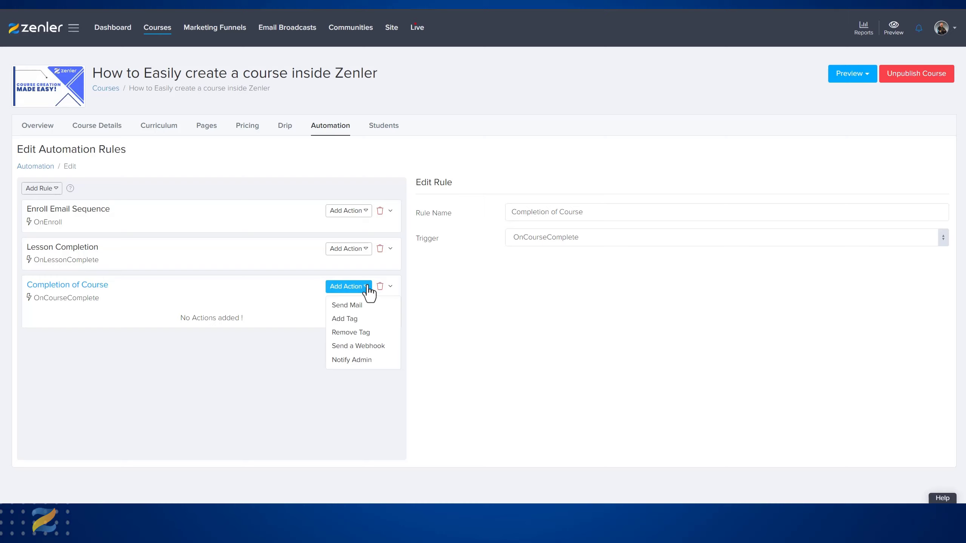
{"action": "left_click", "coordinate": [442, 301]}
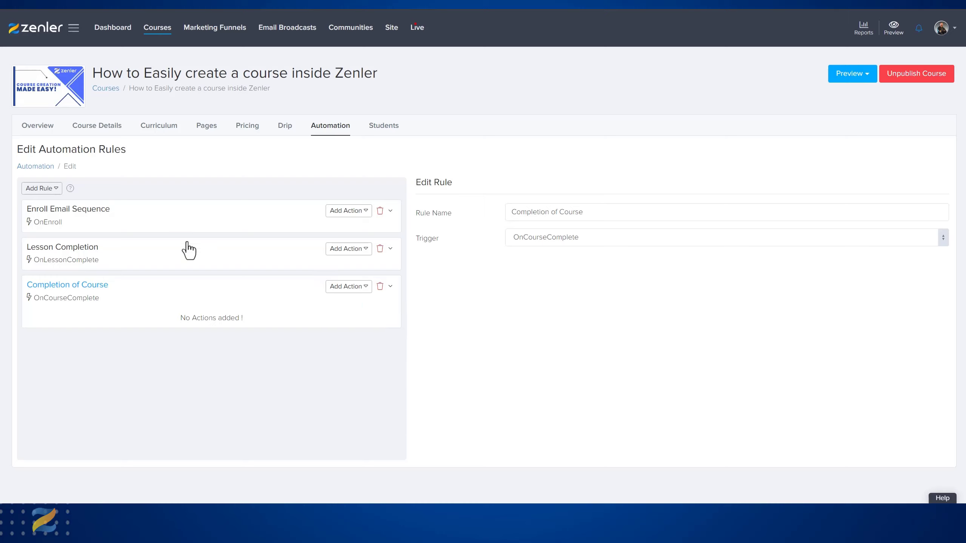